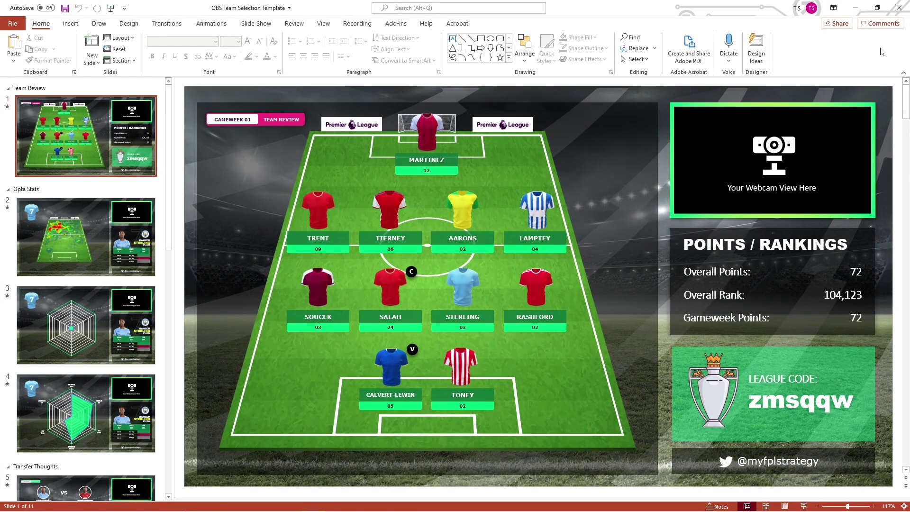
# - Start the FPL team review slideshow from the beginning in PowerPoint
pyautogui.click(111, 8)
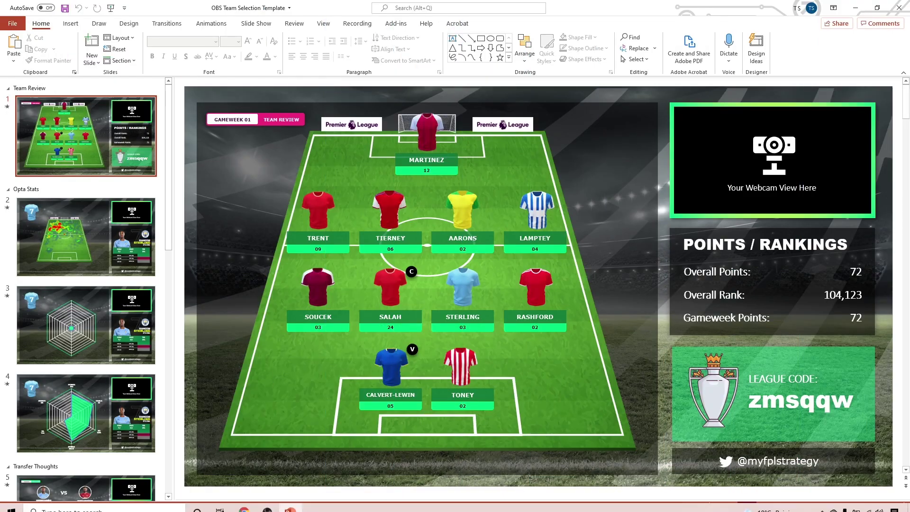
# - In Chrome, go to obsproject.com and open its Download page
pyautogui.click(244, 503)
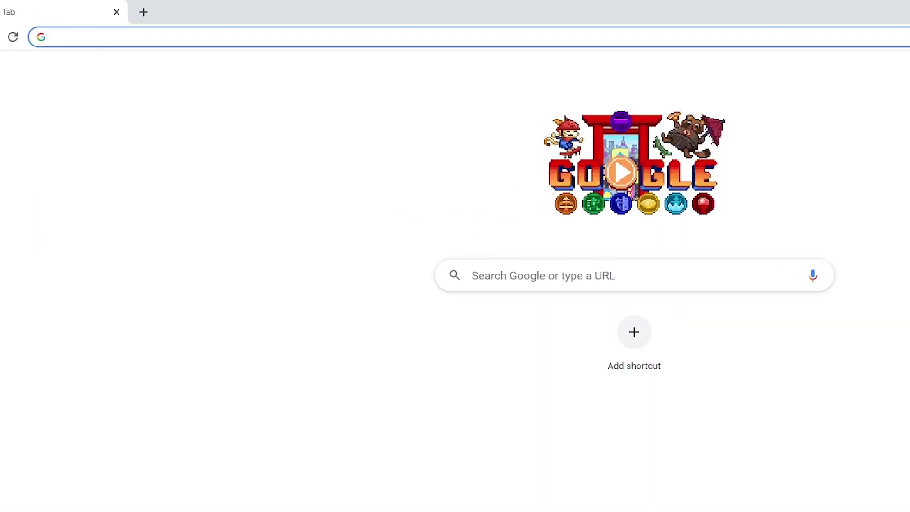
pyautogui.write('https://obsproject.com/')
pyautogui.press('Return')
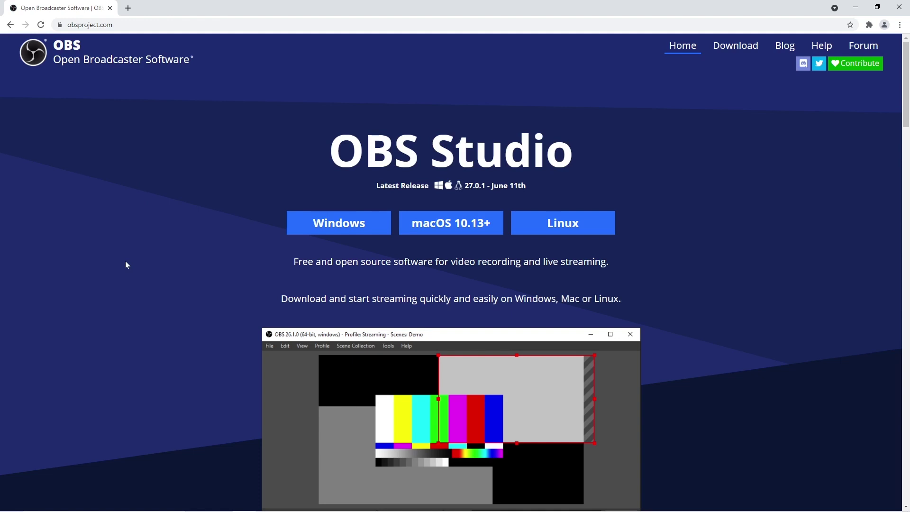
pyautogui.click(718, 57)
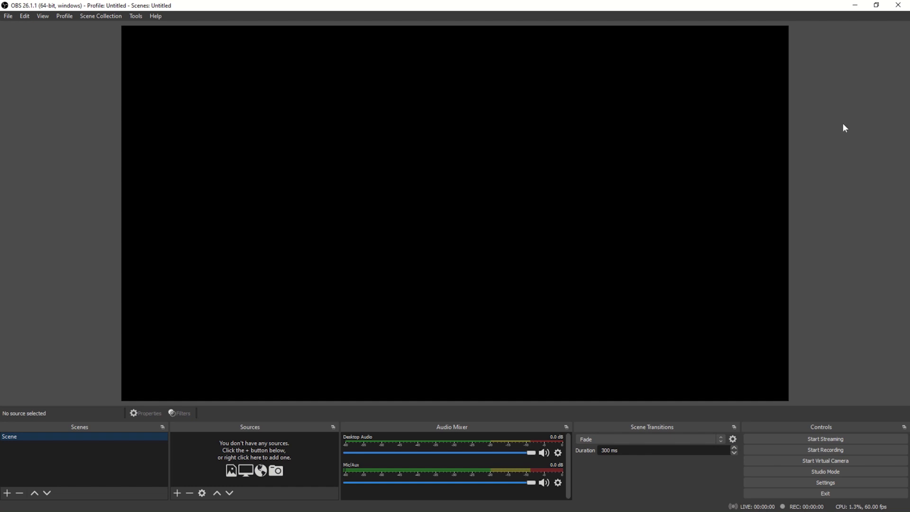
# - Minimize OBS and start the PowerPoint template's slideshow from slide 1
pyautogui.click(855, 6)
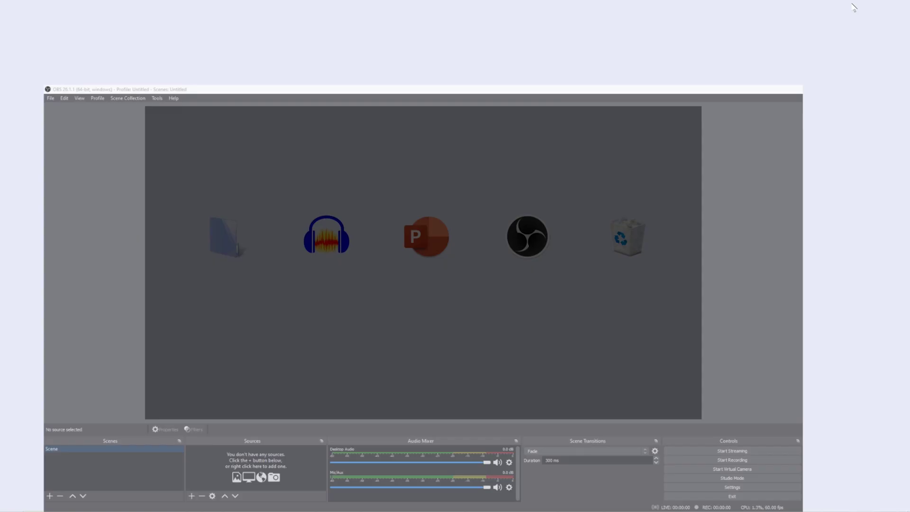
pyautogui.moveTo(318, 509)
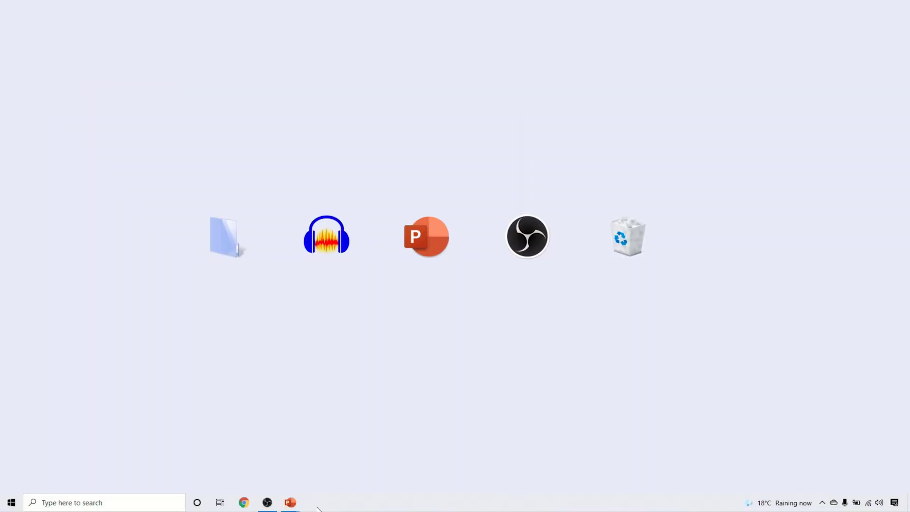
pyautogui.click(328, 469)
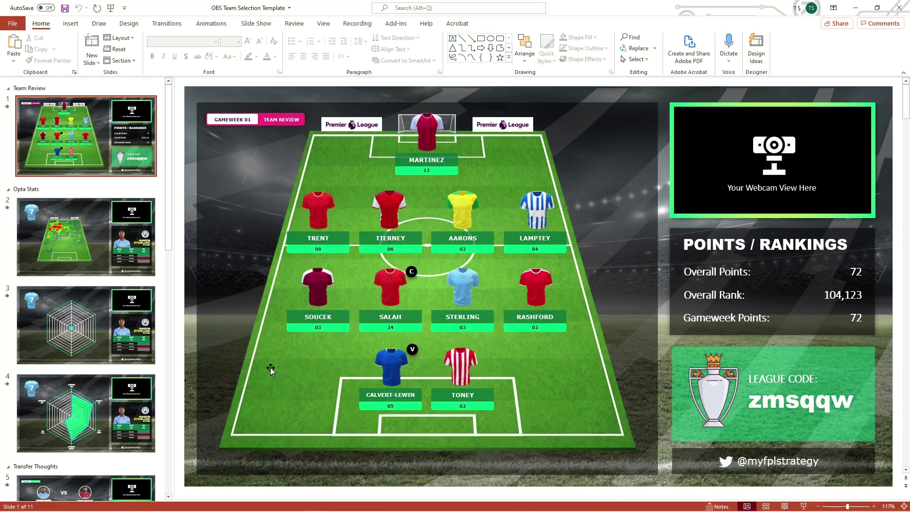
pyautogui.click(110, 7)
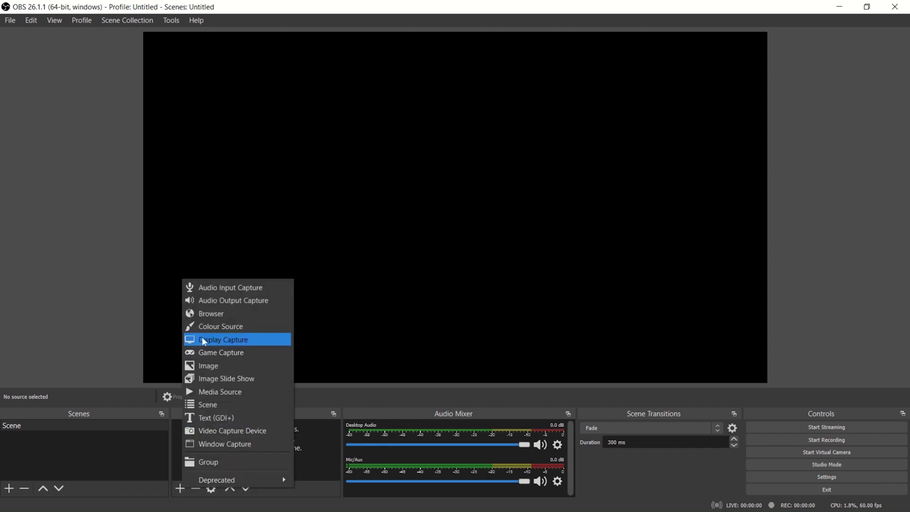
# - Add a Display Capture source on Display 2 with Capture Cursor turned off
pyautogui.click(224, 340)
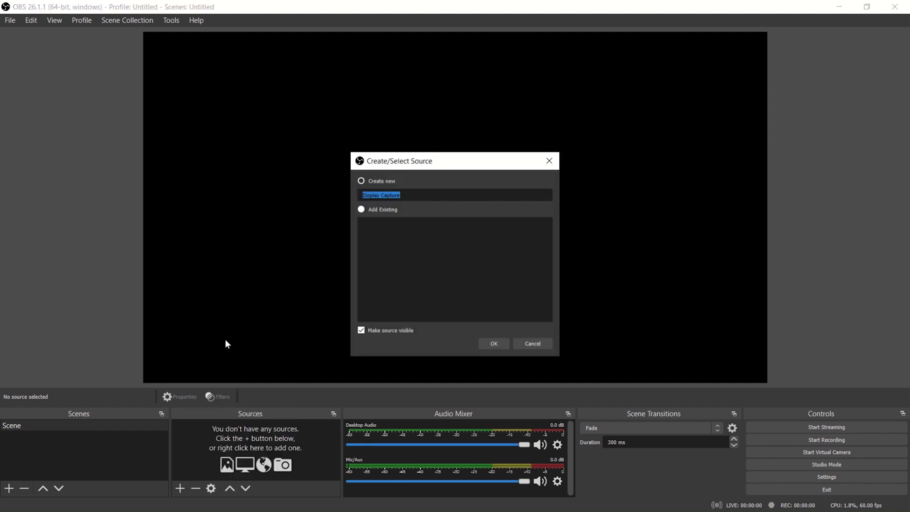
pyautogui.click(494, 342)
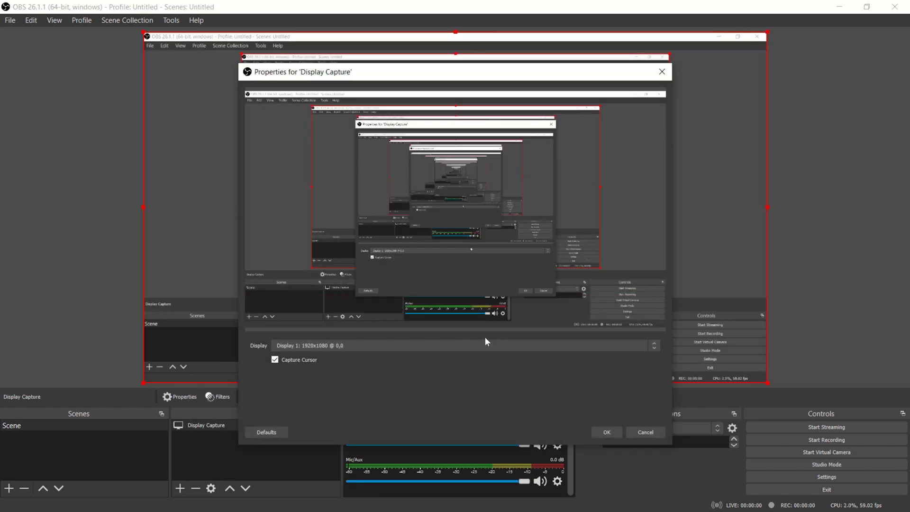
pyautogui.click(352, 346)
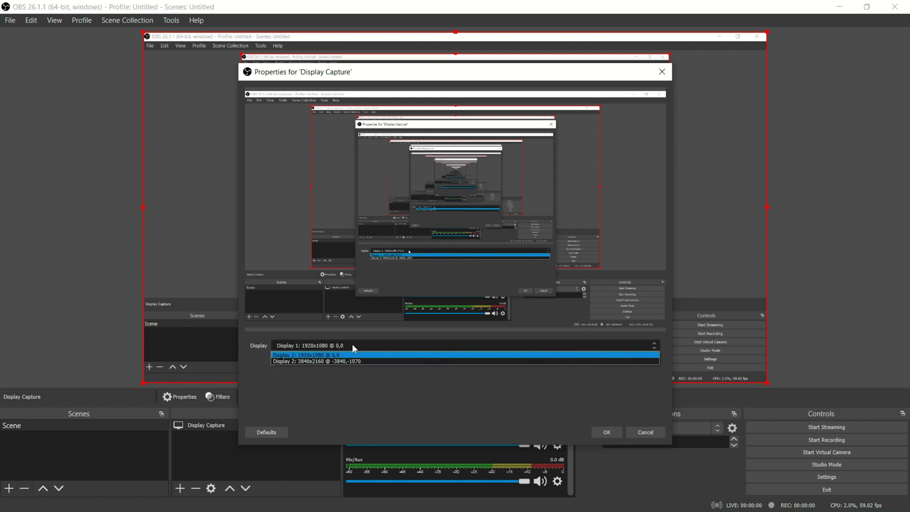
pyautogui.click(325, 361)
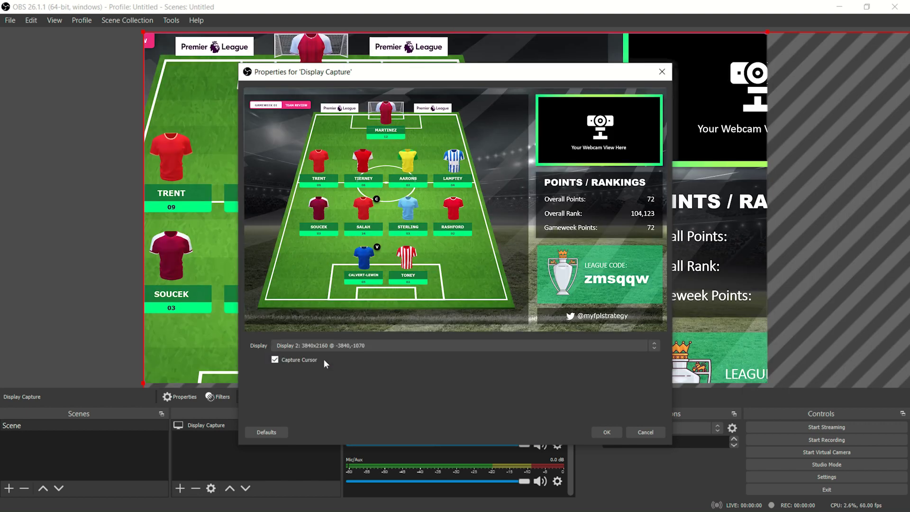
pyautogui.click(275, 361)
pyautogui.click(606, 432)
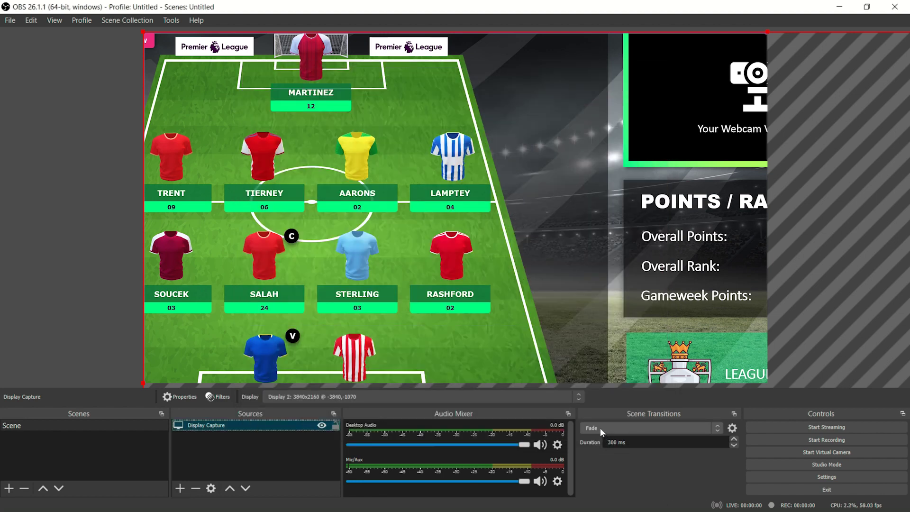
# - Fit the display capture to the canvas and return to PowerPoint
pyautogui.rightClick(356, 229)
pyautogui.moveTo(385, 243)
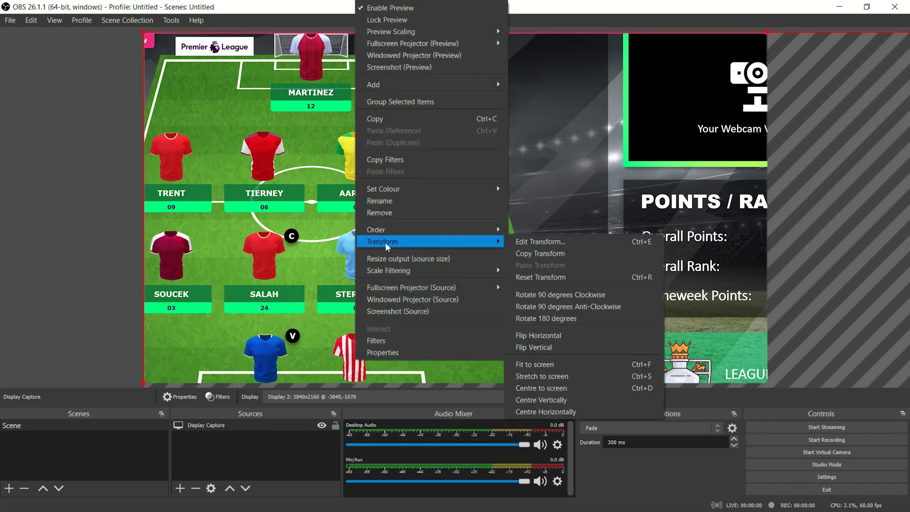
pyautogui.click(544, 365)
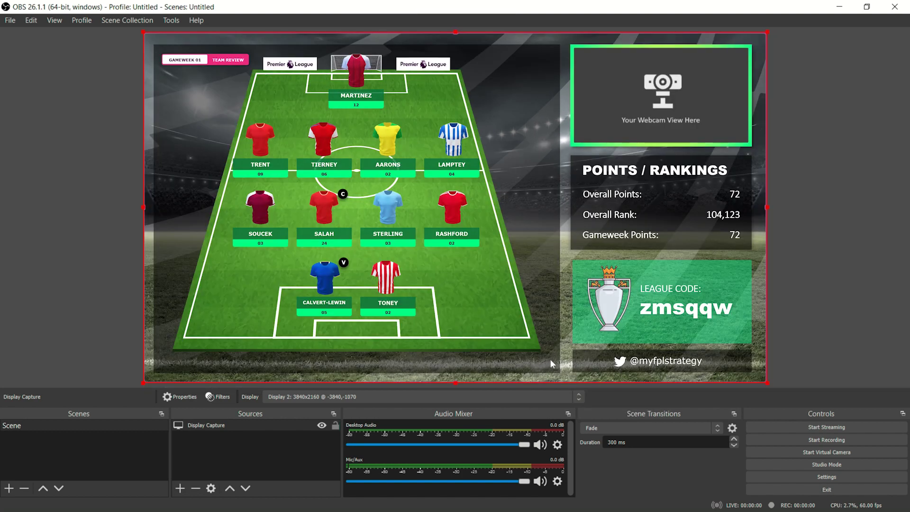
pyautogui.click(807, 333)
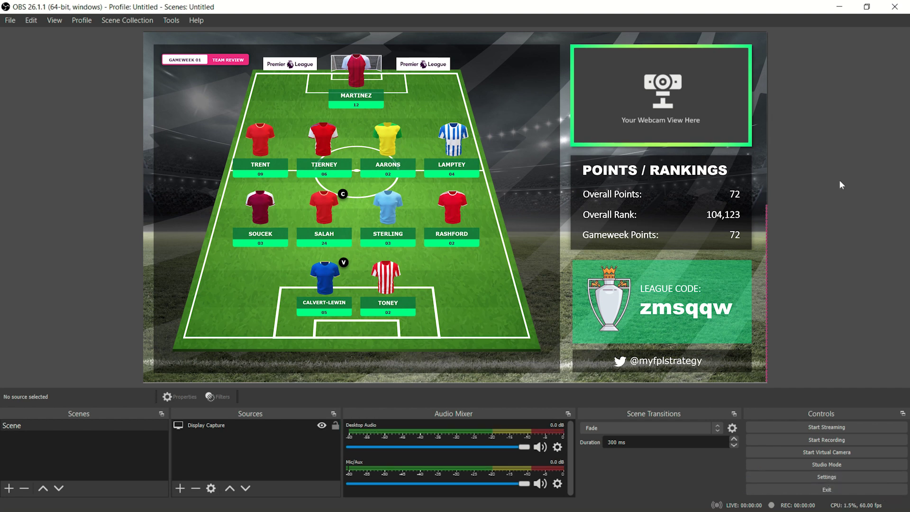
pyautogui.click(839, 6)
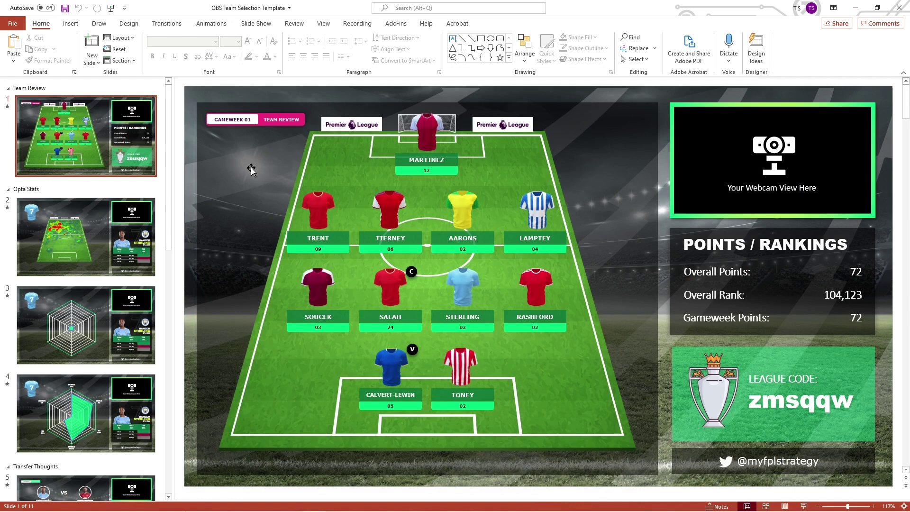
# - Set the show type to Browsed by an individual (window) and start the slideshow
pyautogui.click(263, 26)
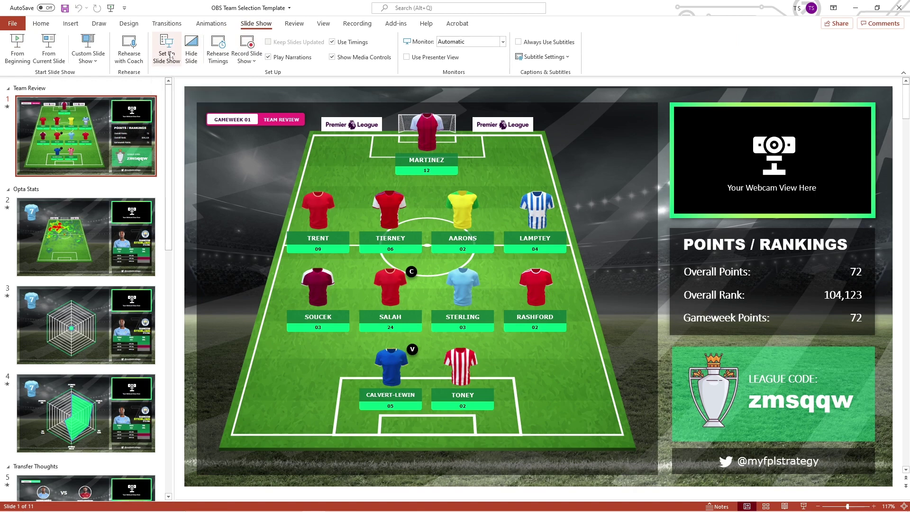
pyautogui.click(171, 56)
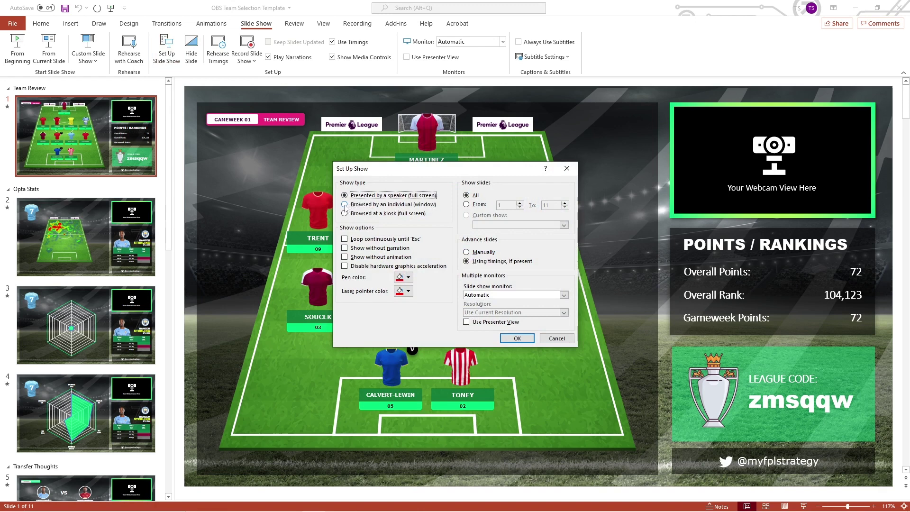
pyautogui.click(346, 206)
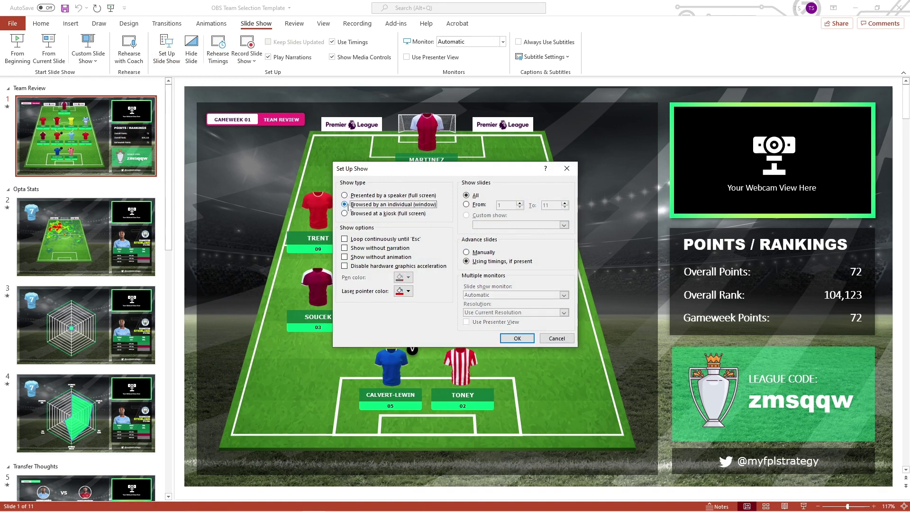
pyautogui.click(517, 338)
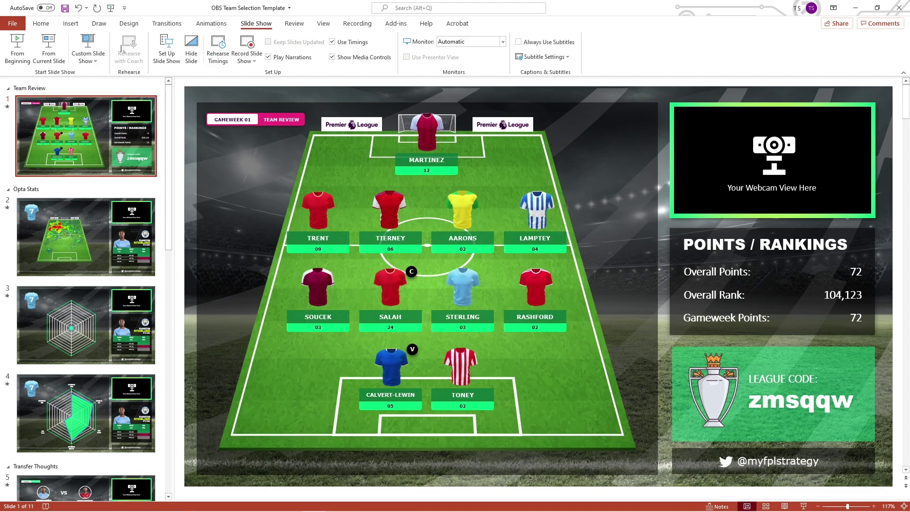
pyautogui.click(111, 9)
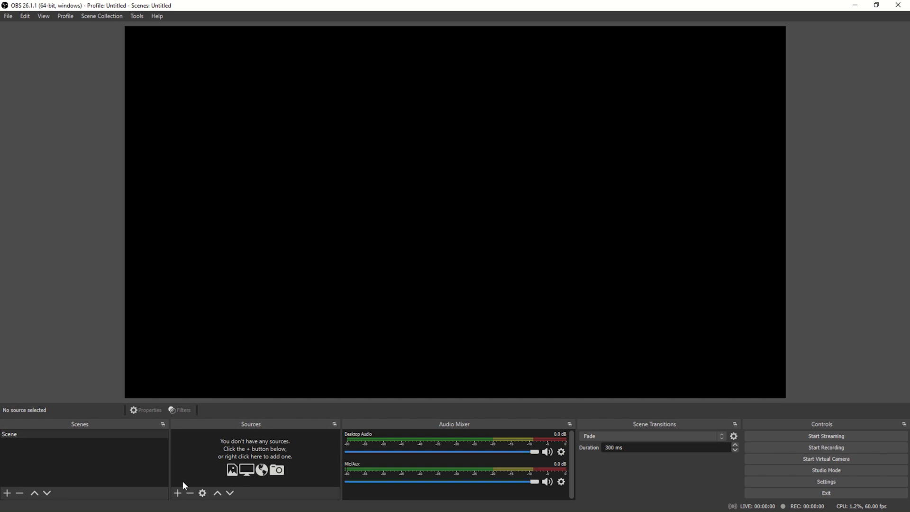
# - Add a Window Capture source of the PowerPoint slide show window
pyautogui.click(177, 493)
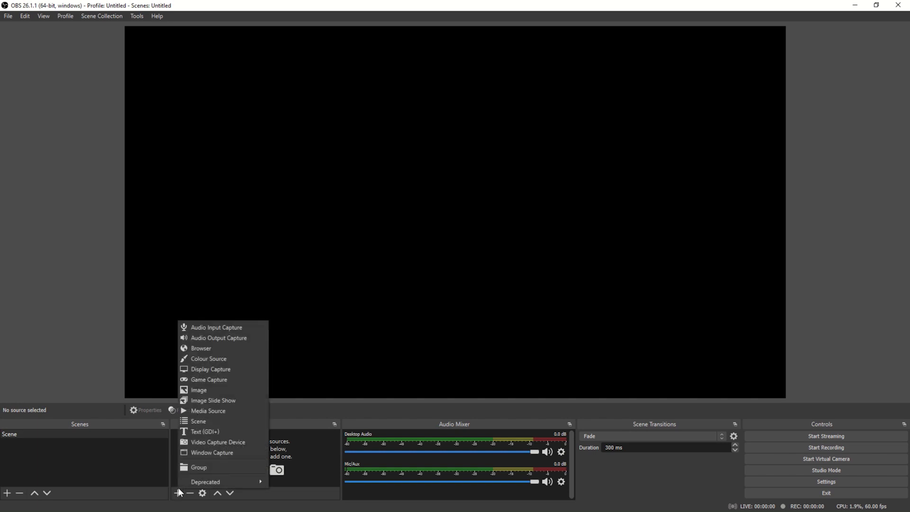
pyautogui.click(212, 453)
pyautogui.click(475, 323)
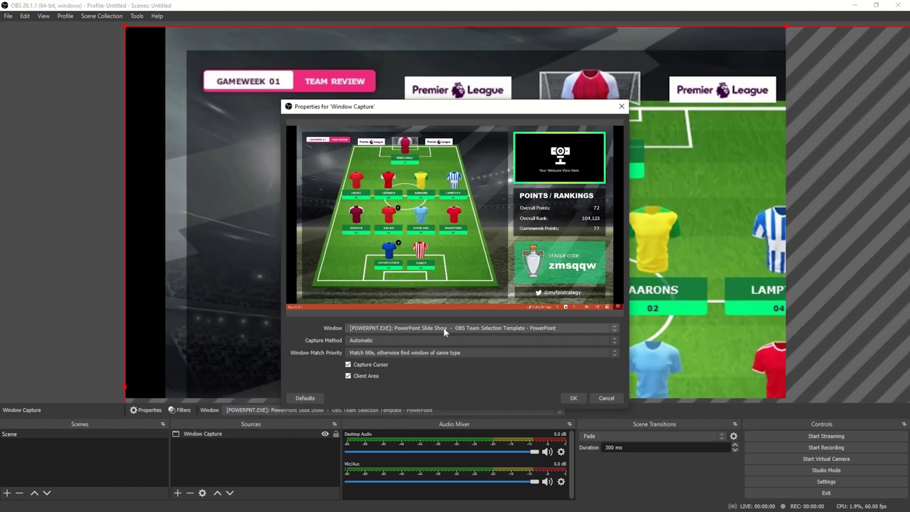
pyautogui.click(443, 328)
pyautogui.click(433, 336)
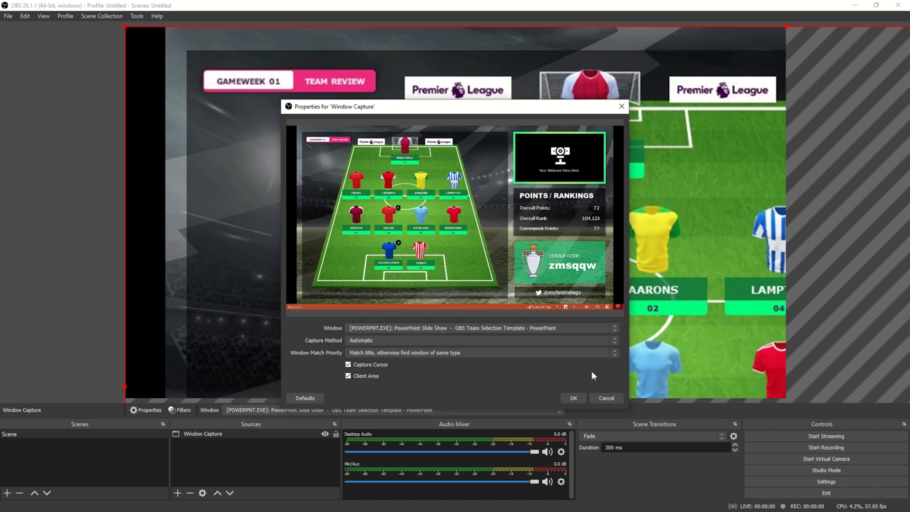
pyautogui.click(574, 398)
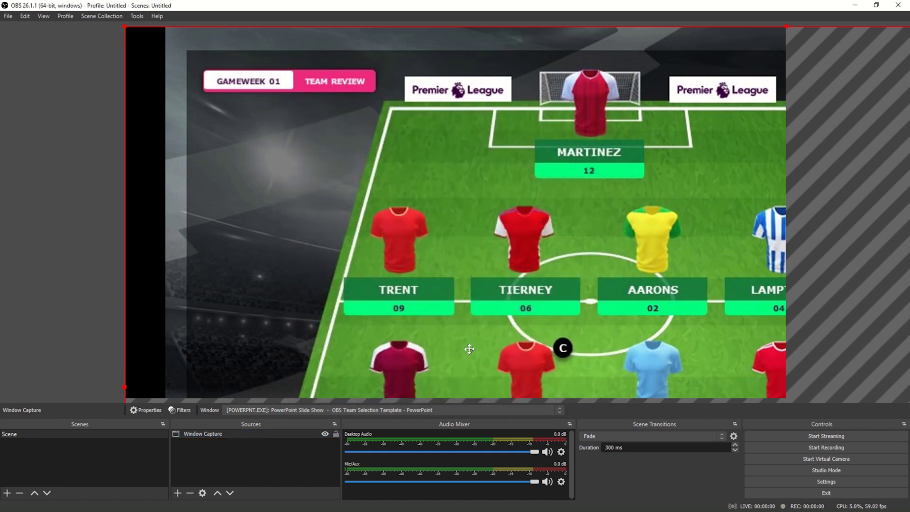
# - Fit the slideshow capture to screen and adjust its edges to fill the canvas
pyautogui.moveTo(431, 315); pyautogui.dragTo(430, 272)
pyautogui.rightClick(362, 314)
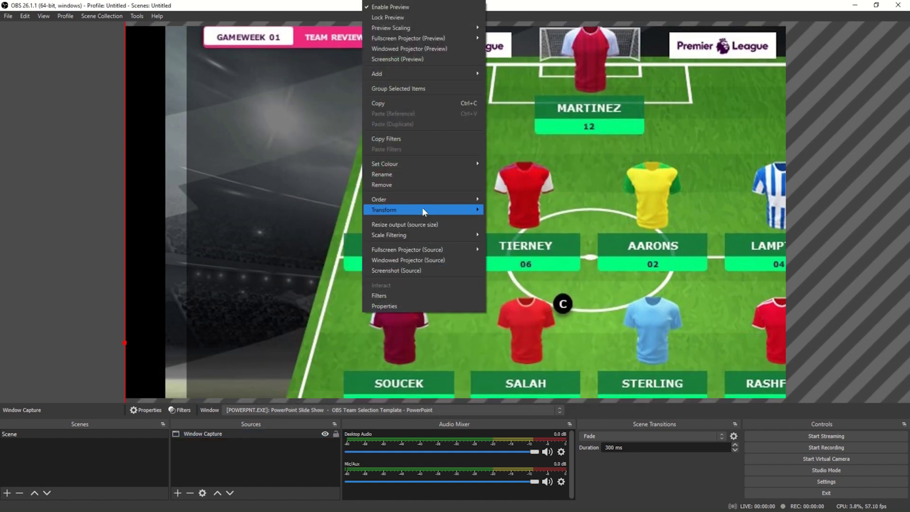
pyautogui.moveTo(422, 209)
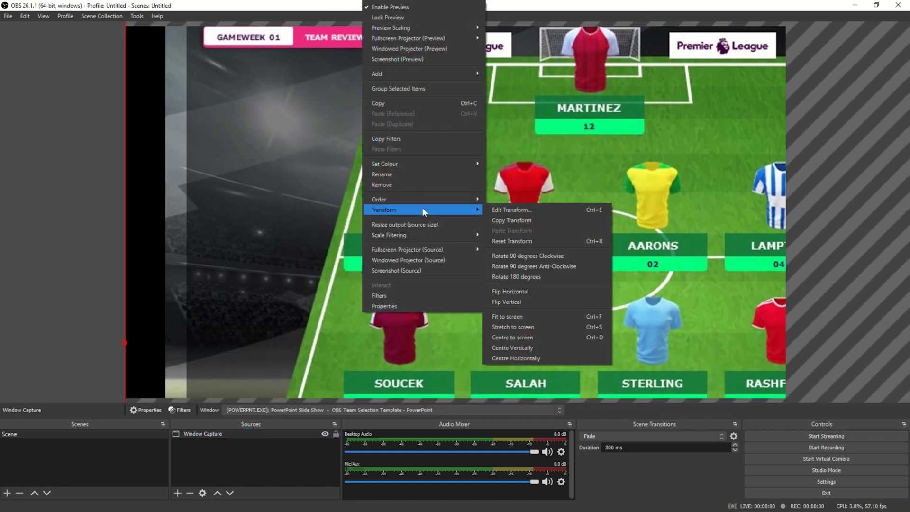
pyautogui.click(504, 316)
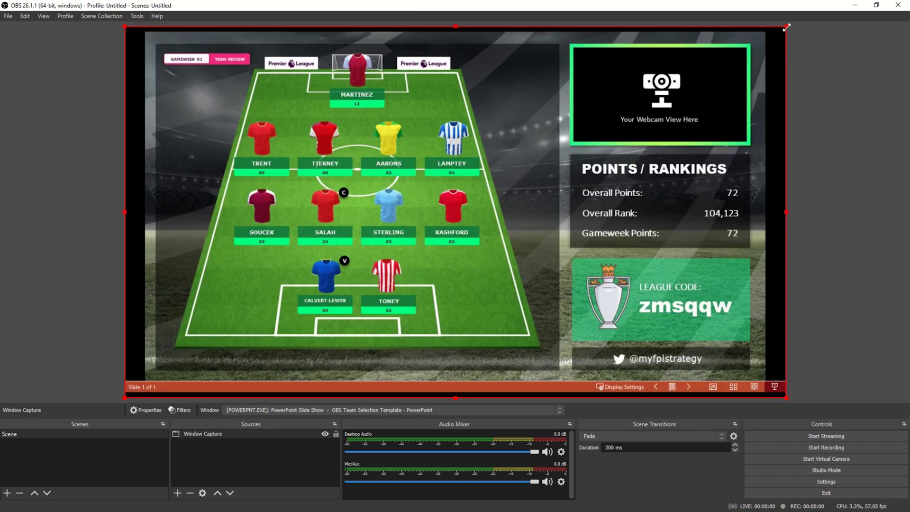
pyautogui.moveTo(787, 27); pyautogui.dragTo(806, 22)
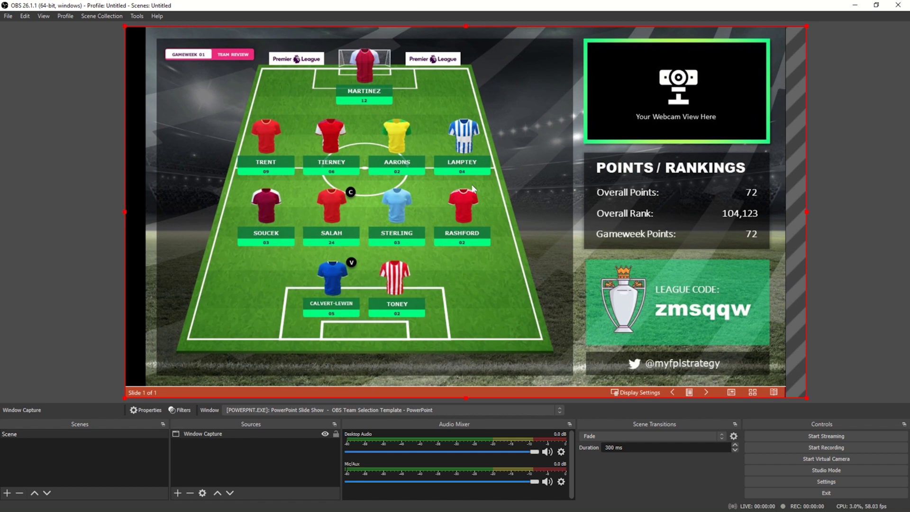
pyautogui.moveTo(125, 398); pyautogui.dragTo(102, 413)
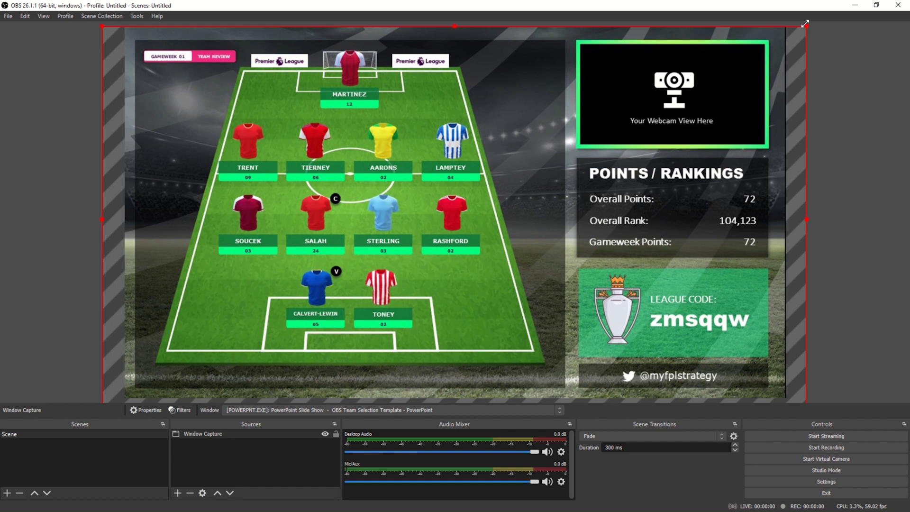
pyautogui.moveTo(805, 24); pyautogui.dragTo(808, 20)
pyautogui.moveTo(539, 89); pyautogui.dragTo(540, 93)
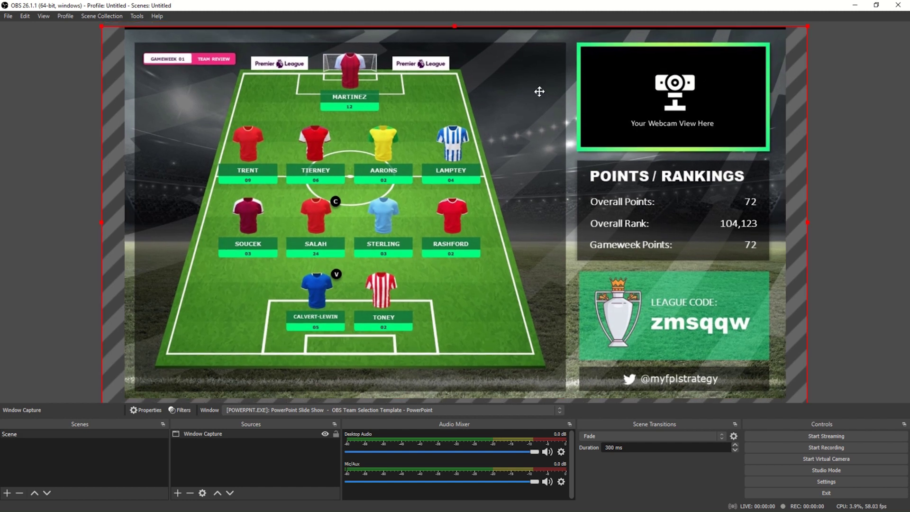
pyautogui.press('Up')
pyautogui.press('Up')
pyautogui.press('Up')
pyautogui.press('Up')
pyautogui.press('Up')
pyautogui.press('Up')
pyautogui.press('Up')
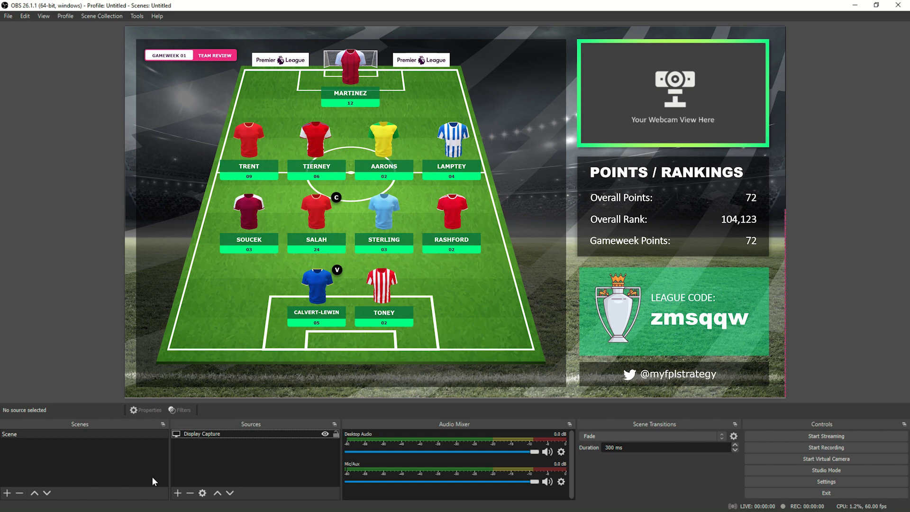
# - Add an audio input 'Blue Yeti Microphone' using the Microphone (Yeti Stereo Microphone) device
pyautogui.click(177, 491)
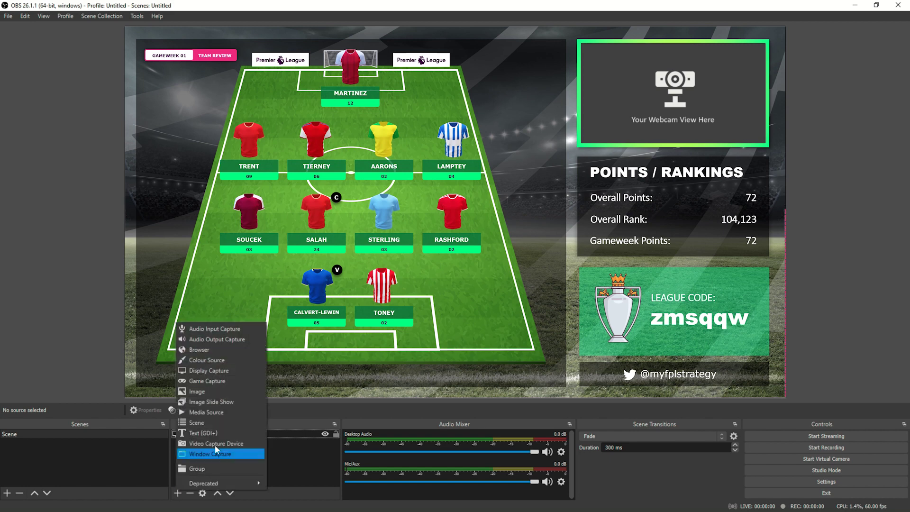
pyautogui.click(238, 329)
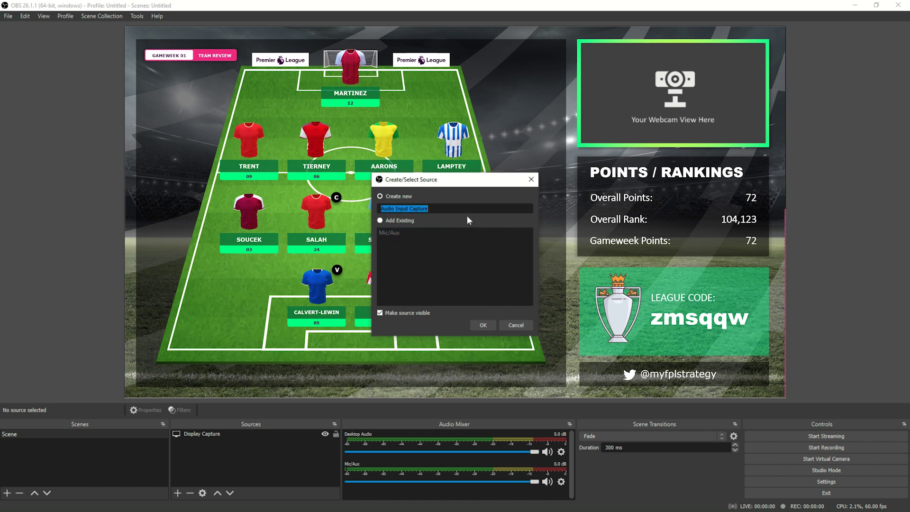
pyautogui.write('Blue Yeti Microphone')
pyautogui.click(483, 325)
pyautogui.click(425, 128)
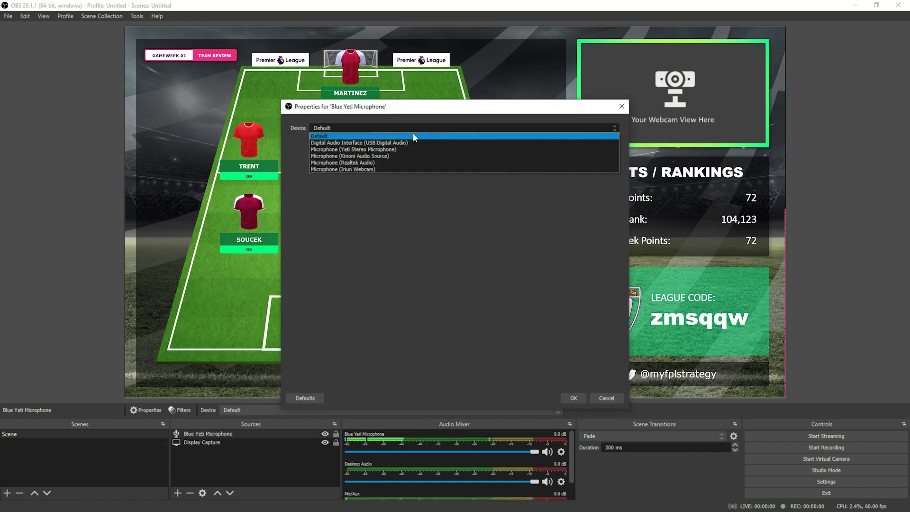
pyautogui.click(385, 149)
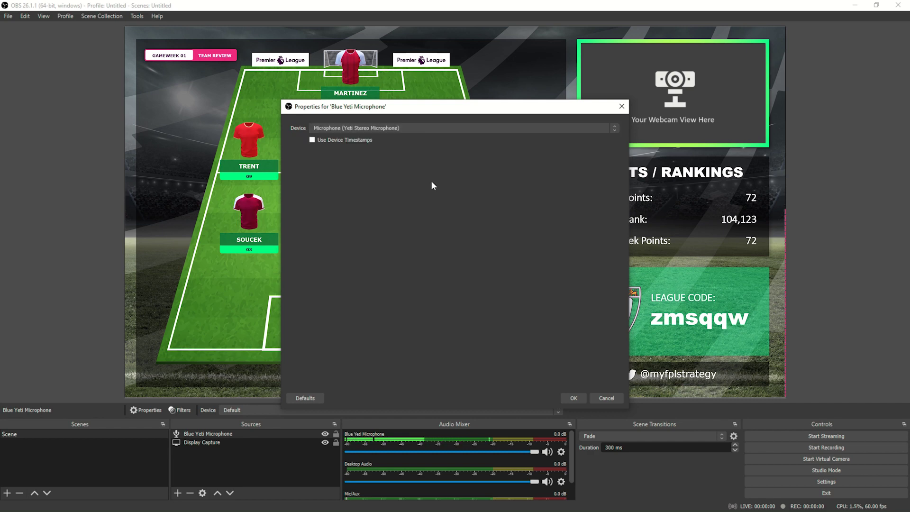
pyautogui.click(570, 398)
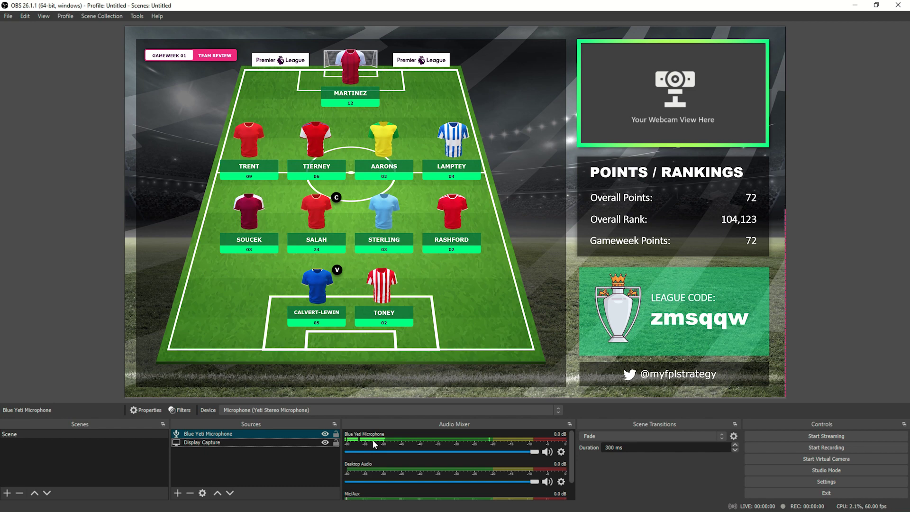
# - Give the Blue Yeti Microphone Noise Suppression and Compressor filters with default names
pyautogui.click(181, 410)
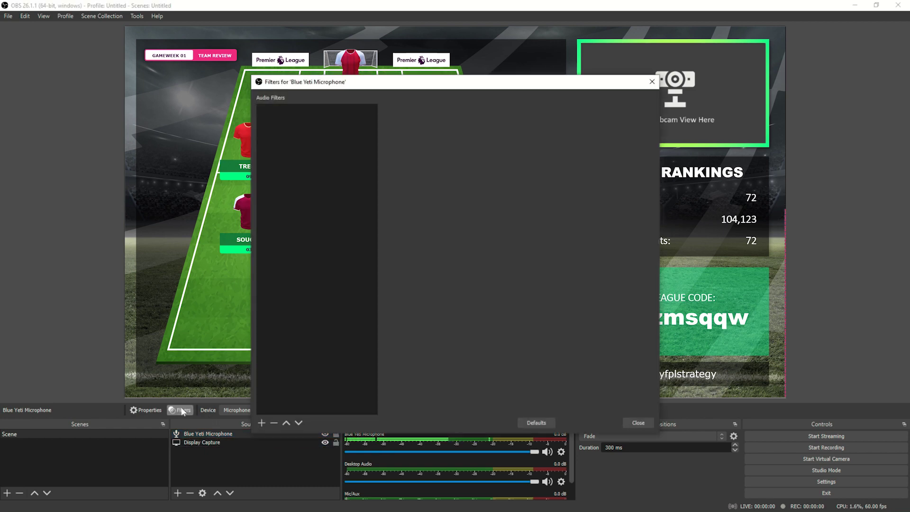
pyautogui.click(261, 423)
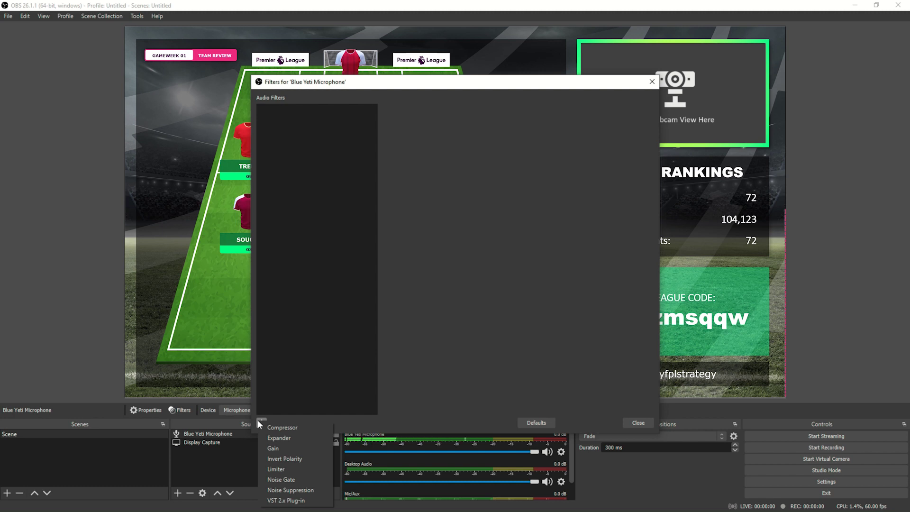
pyautogui.click(290, 487)
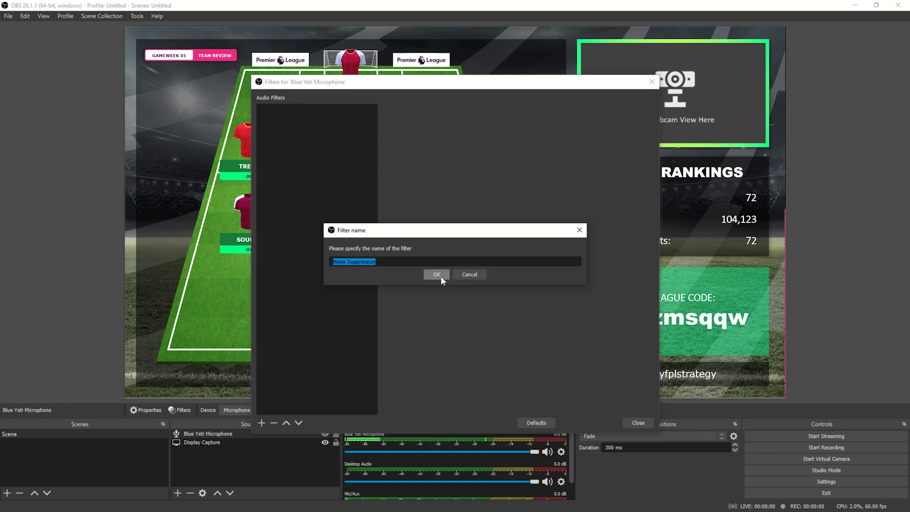
pyautogui.click(437, 275)
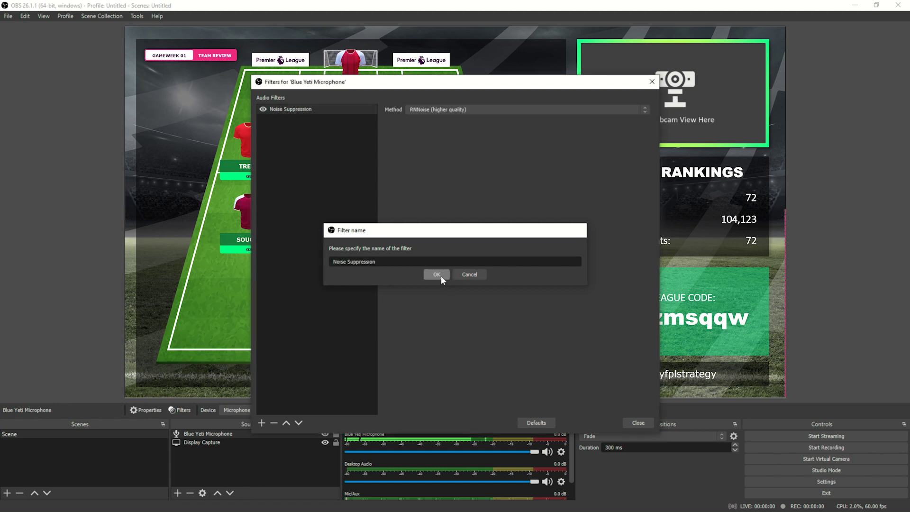
pyautogui.click(259, 421)
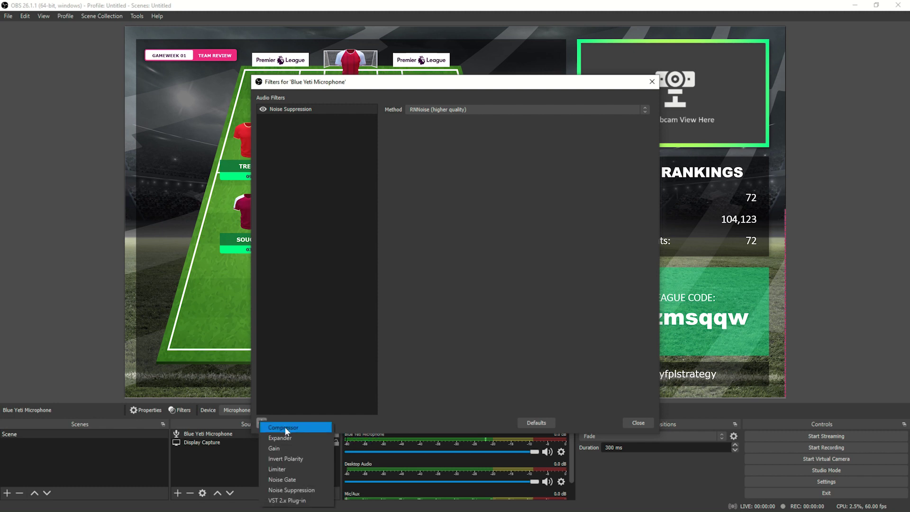
pyautogui.click(285, 427)
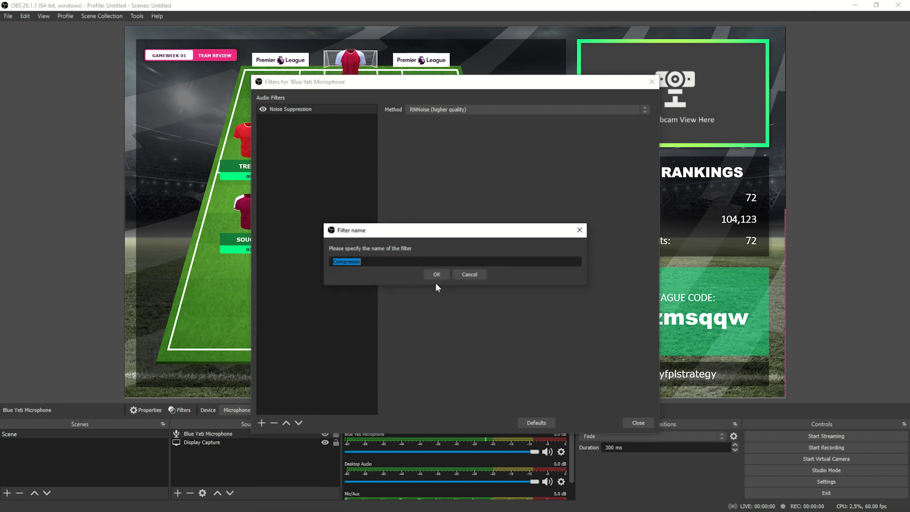
pyautogui.click(434, 275)
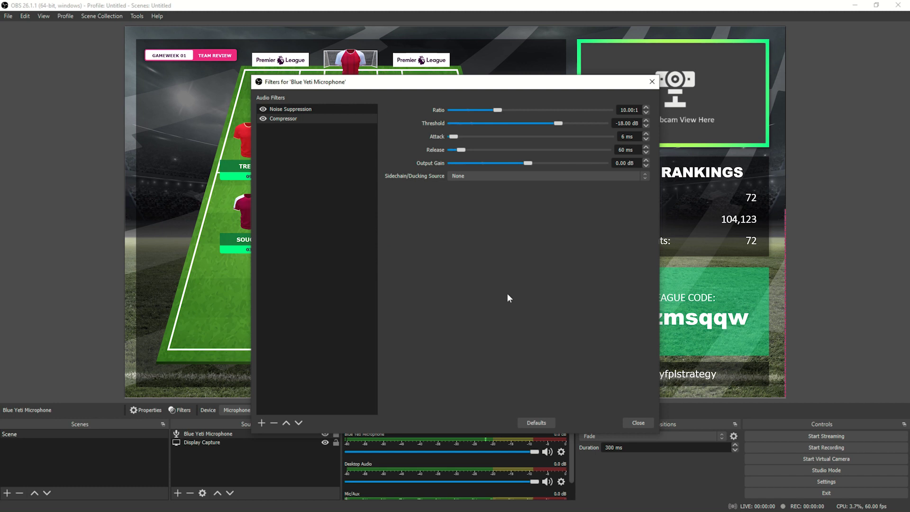
pyautogui.click(638, 423)
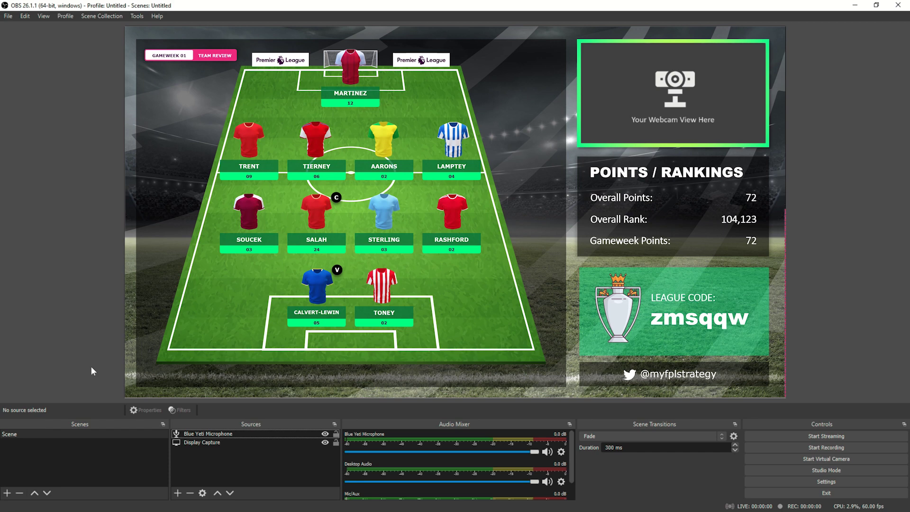
# - Add a Video Capture Device source, replacing its default name with 'Webcam'
pyautogui.click(179, 494)
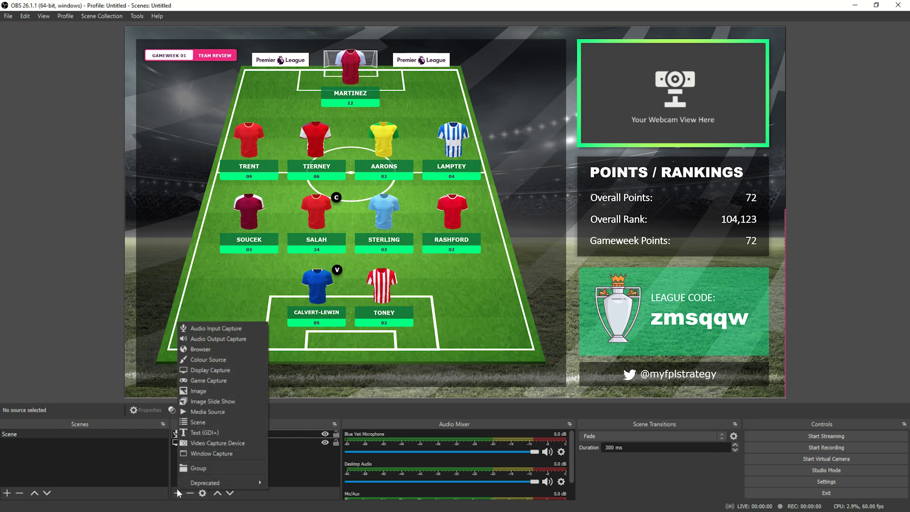
pyautogui.click(218, 444)
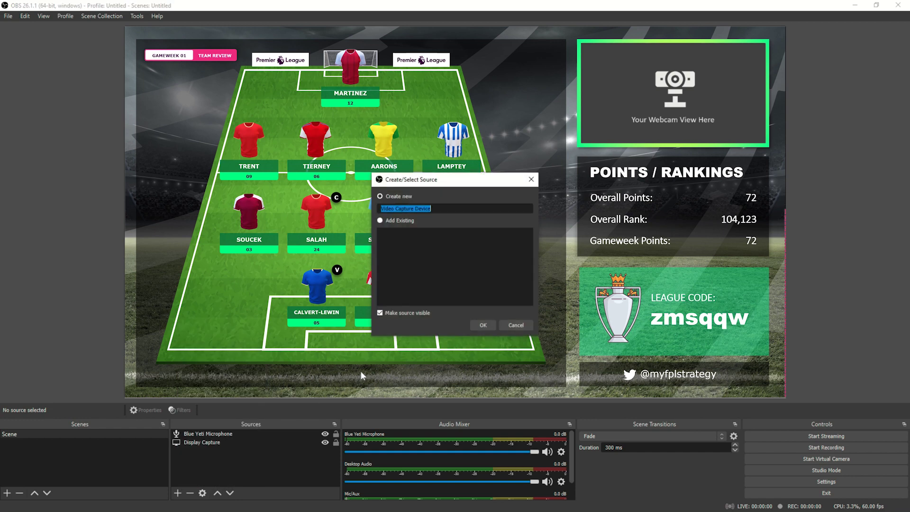
pyautogui.click(449, 209)
pyautogui.moveTo(448, 208); pyautogui.dragTo(382, 208)
pyautogui.press('BackSpace')
pyautogui.click(479, 320)
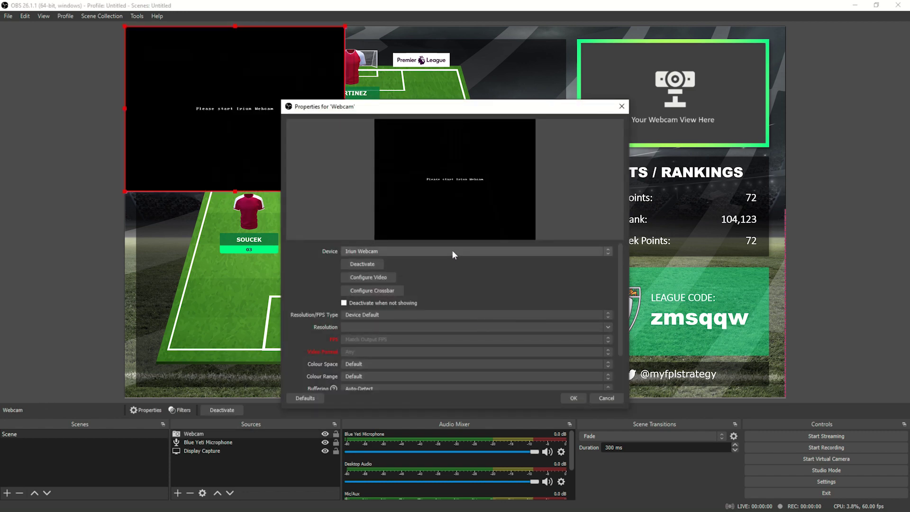
# - Switch the Webcam source's device to usb video and confirm its properties
pyautogui.click(454, 250)
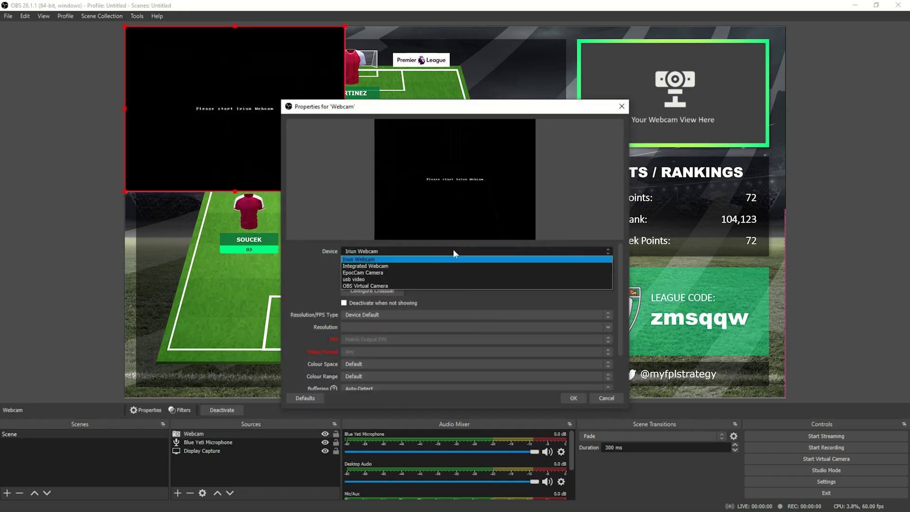
pyautogui.click(363, 279)
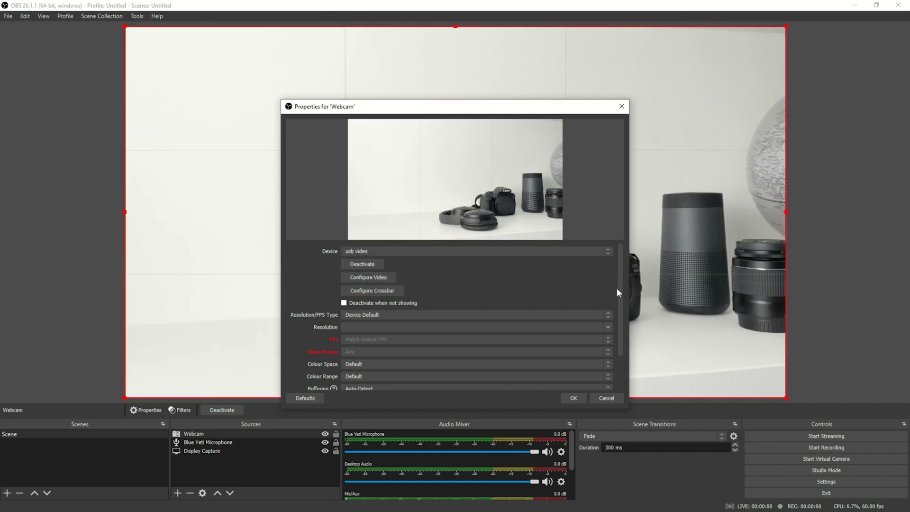
pyautogui.moveTo(620, 294); pyautogui.dragTo(615, 315)
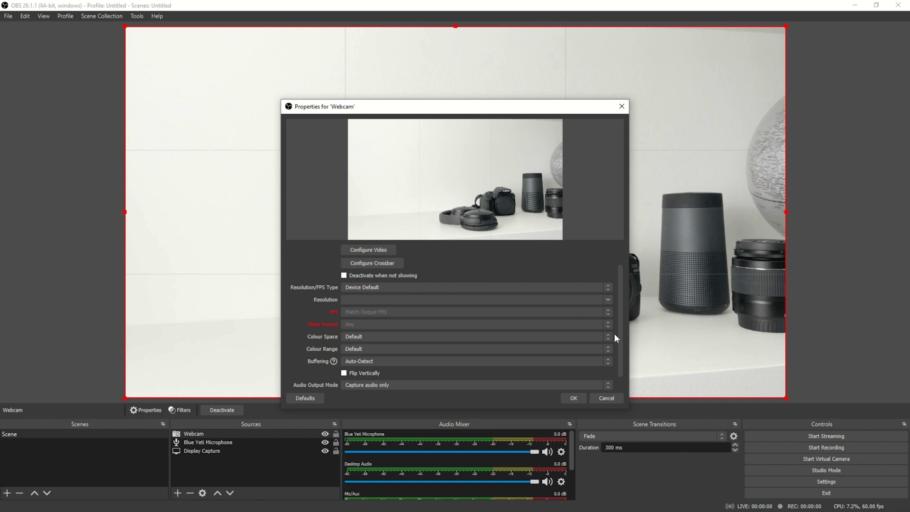
pyautogui.click(574, 398)
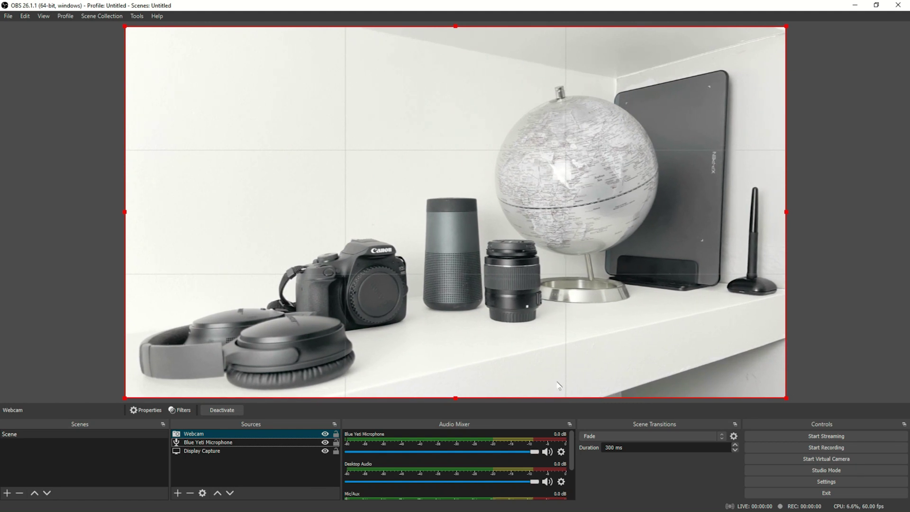
# - Use the webcam source's options, then shrink the webcam with its corner handle to reveal the slideshow
pyautogui.rightClick(516, 264)
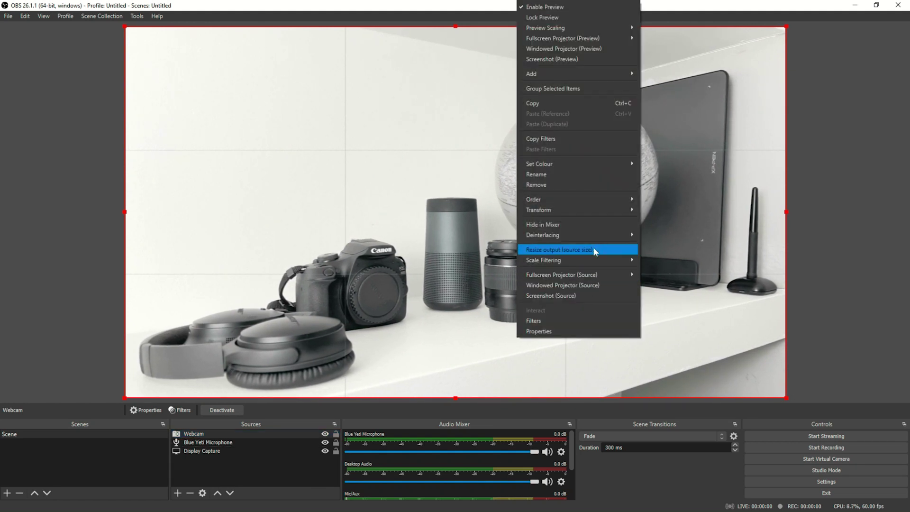
pyautogui.moveTo(593, 210)
pyautogui.click(664, 316)
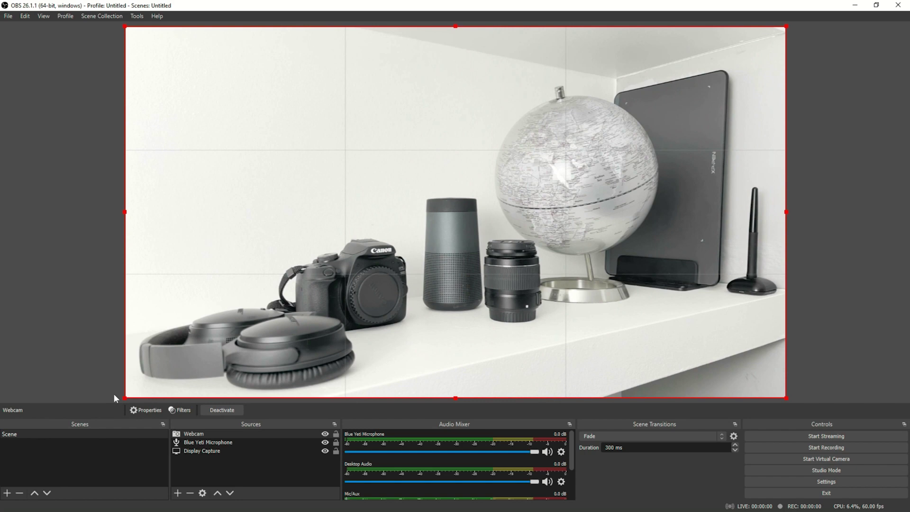
pyautogui.moveTo(125, 399); pyautogui.dragTo(610, 193)
# - Fit the webcam inside the green frame above POINTS / RANKINGS, deselect it, and start recording
pyautogui.moveTo(658, 116); pyautogui.dragTo(627, 113)
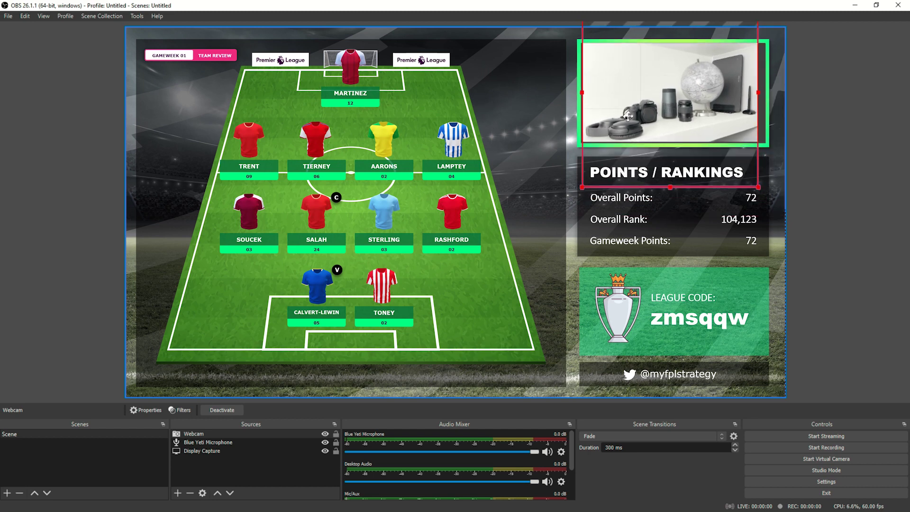
pyautogui.moveTo(757, 184); pyautogui.dragTo(769, 191)
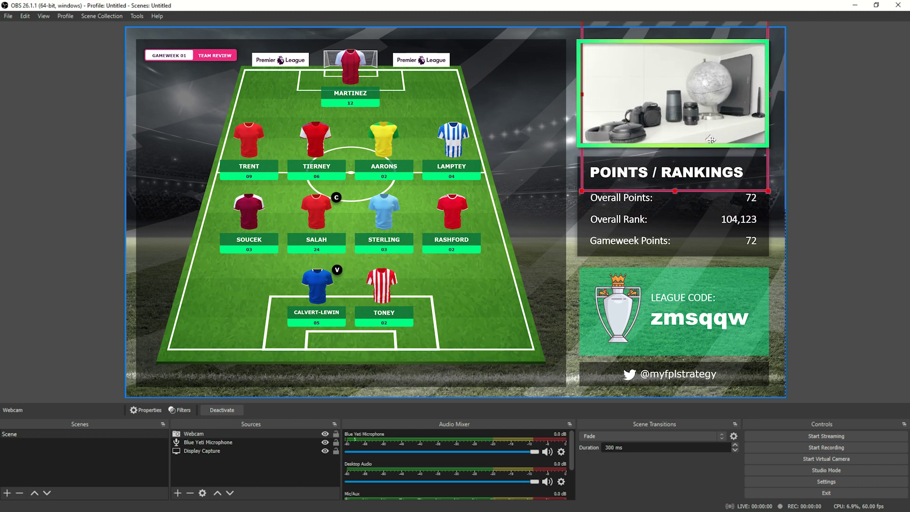
pyautogui.click(825, 162)
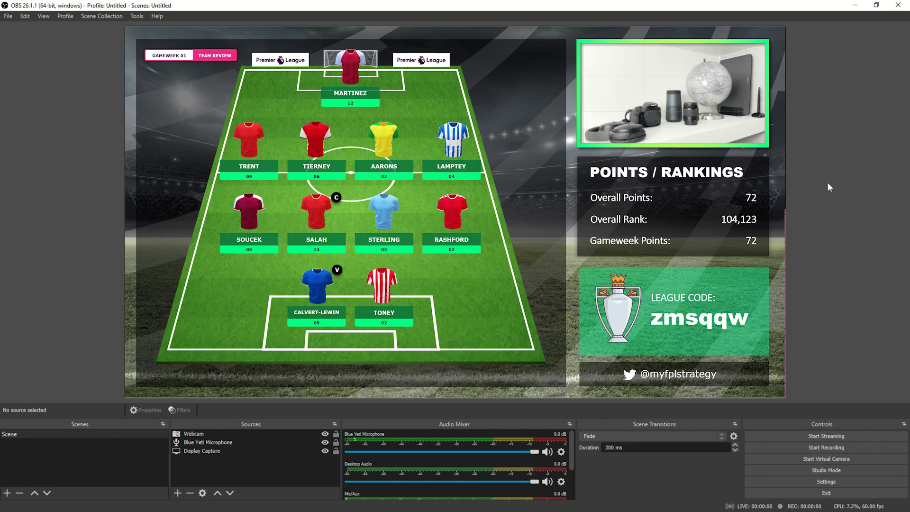
pyautogui.click(817, 448)
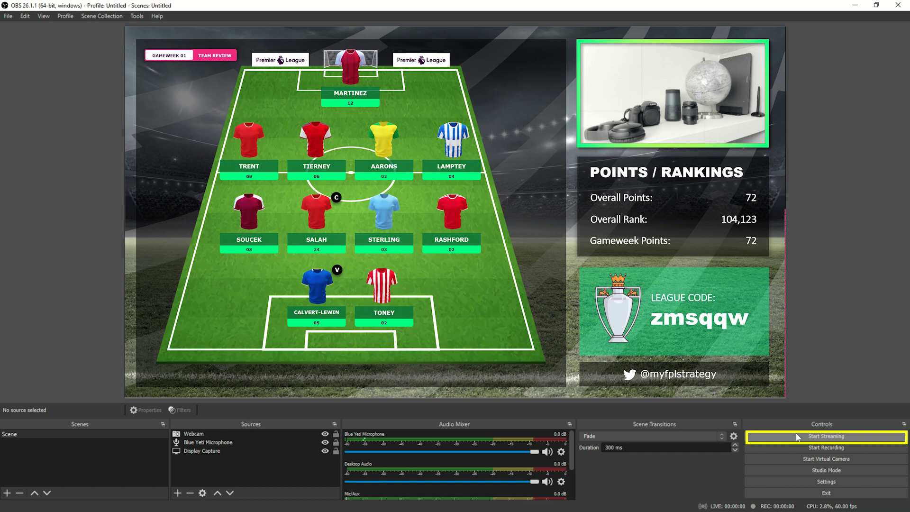
# - Minimize OBS and open YouTube's Create menu to go live
pyautogui.click(856, 5)
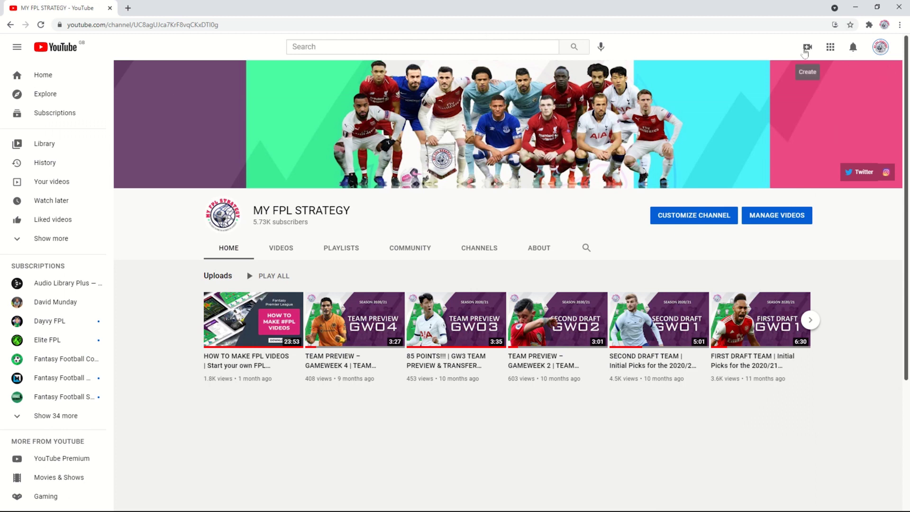
pyautogui.click(806, 48)
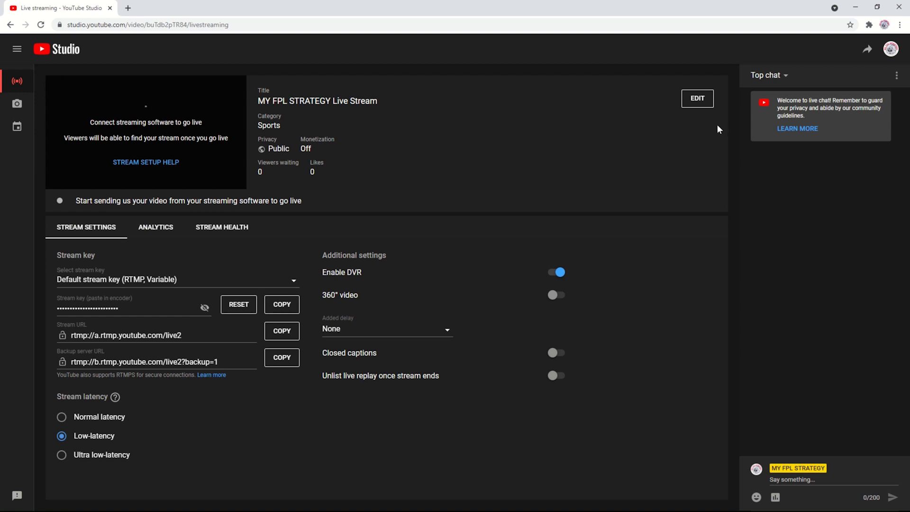
# - Edit the live stream's details and set its visibility to Private
pyautogui.click(698, 99)
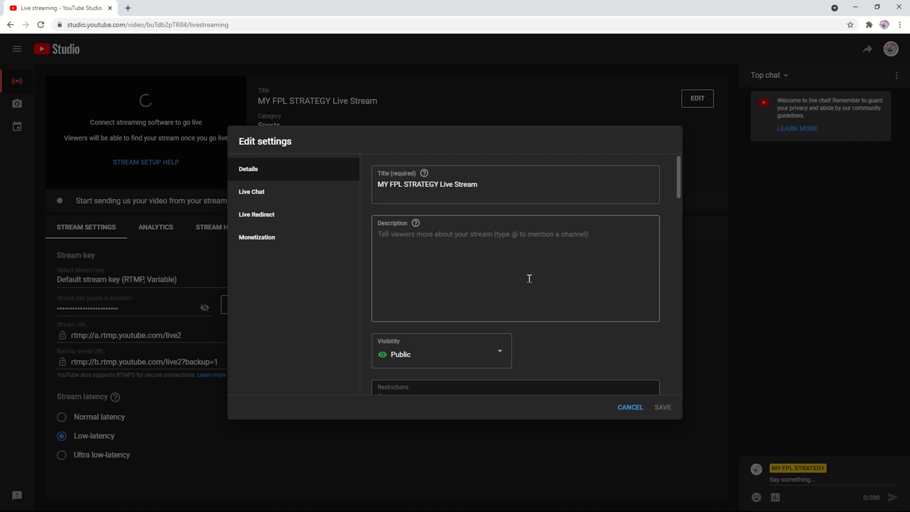
pyautogui.scroll(-2, 476, 318)
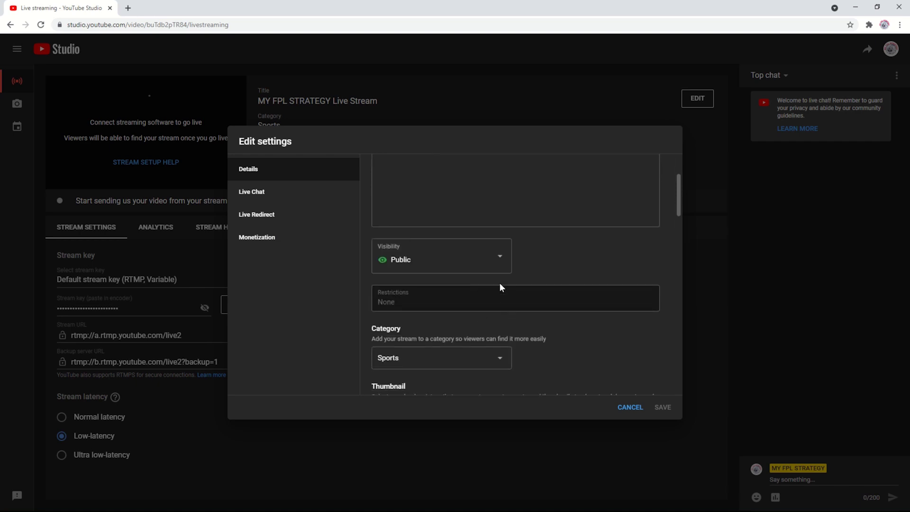
pyautogui.click(500, 258)
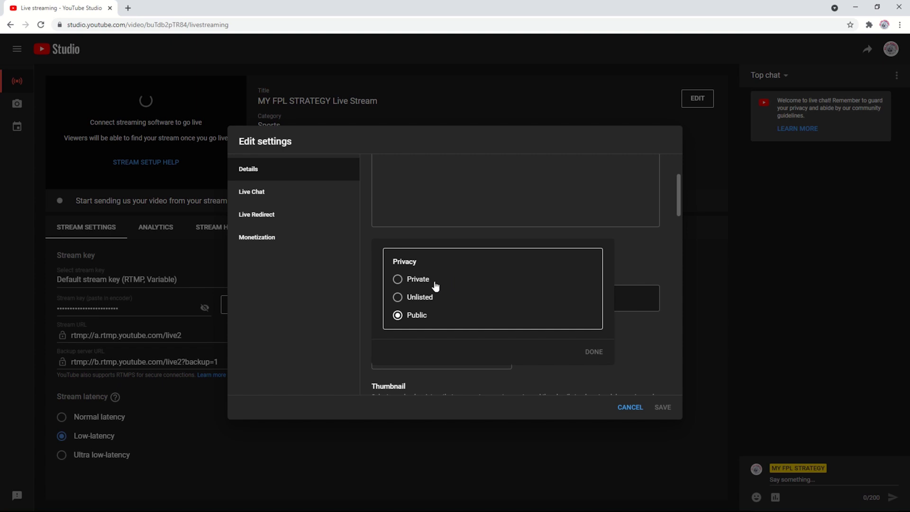
pyautogui.click(398, 280)
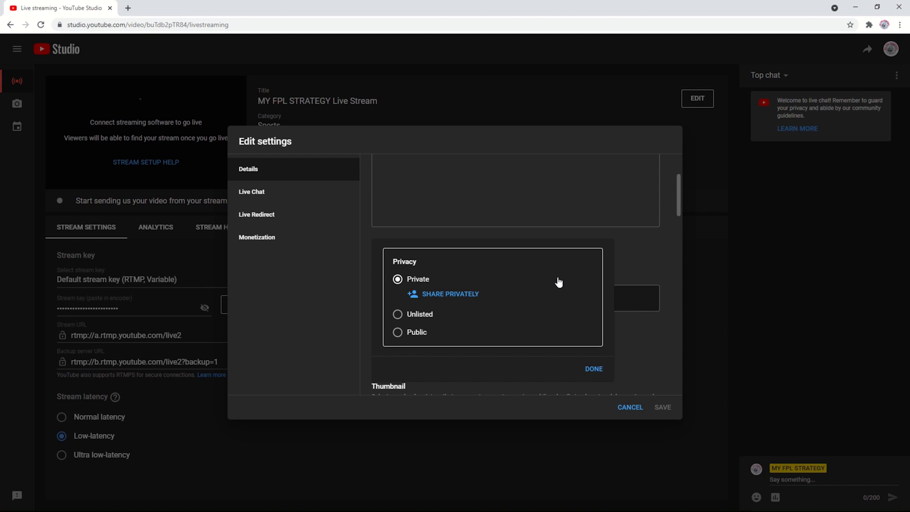
pyautogui.click(594, 369)
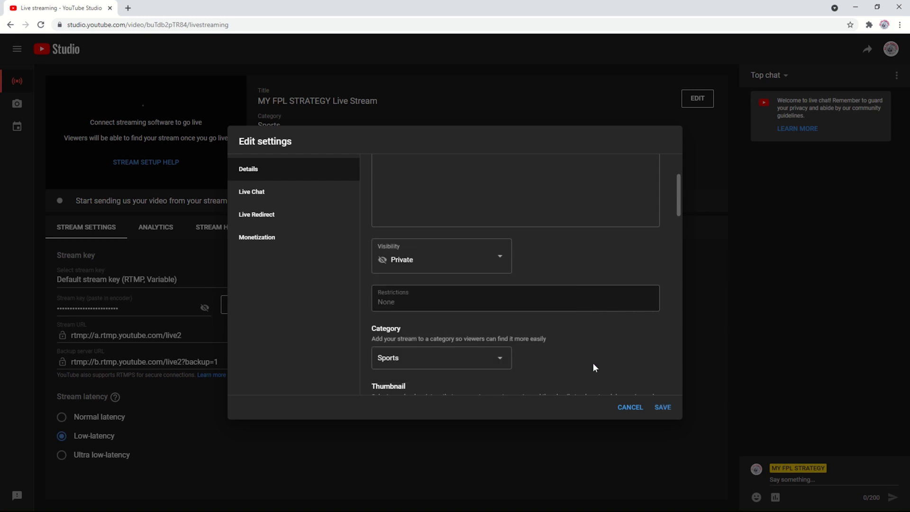
# - Save the stream settings, copy the stream key, and minimize the browser
pyautogui.click(271, 194)
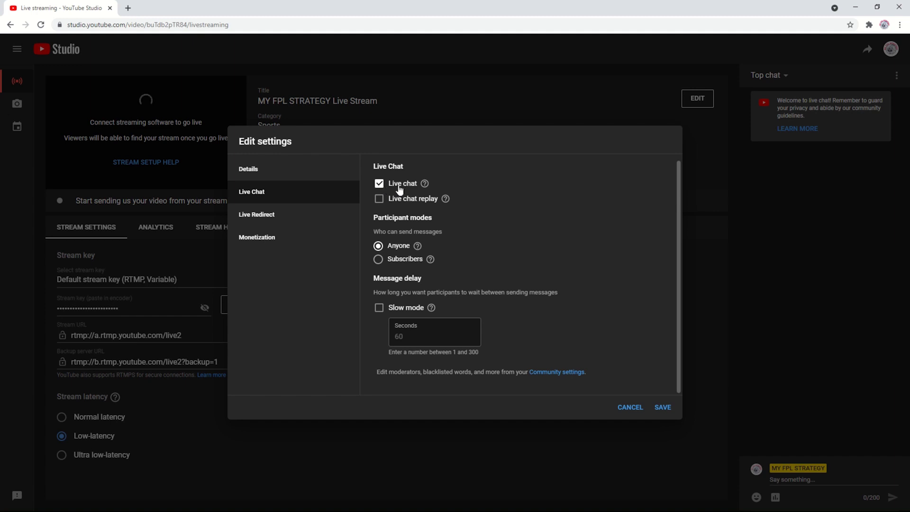
pyautogui.click(660, 407)
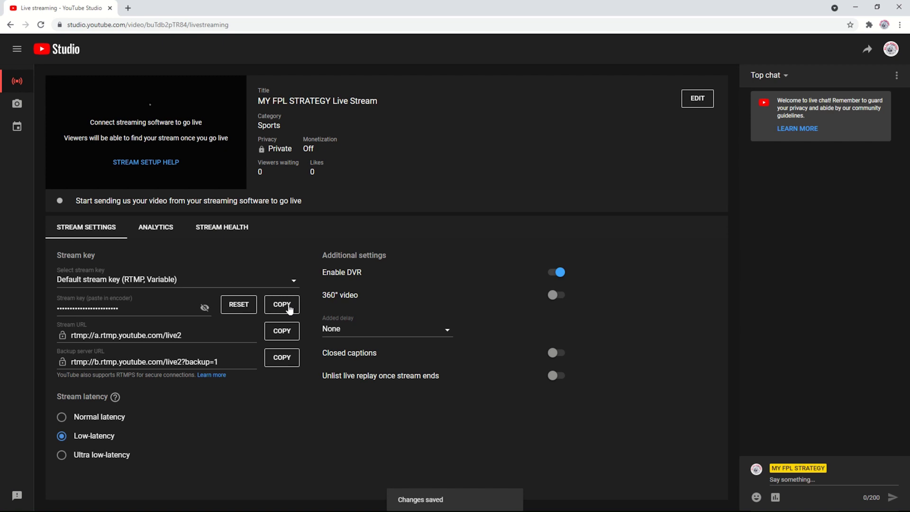
pyautogui.click(290, 309)
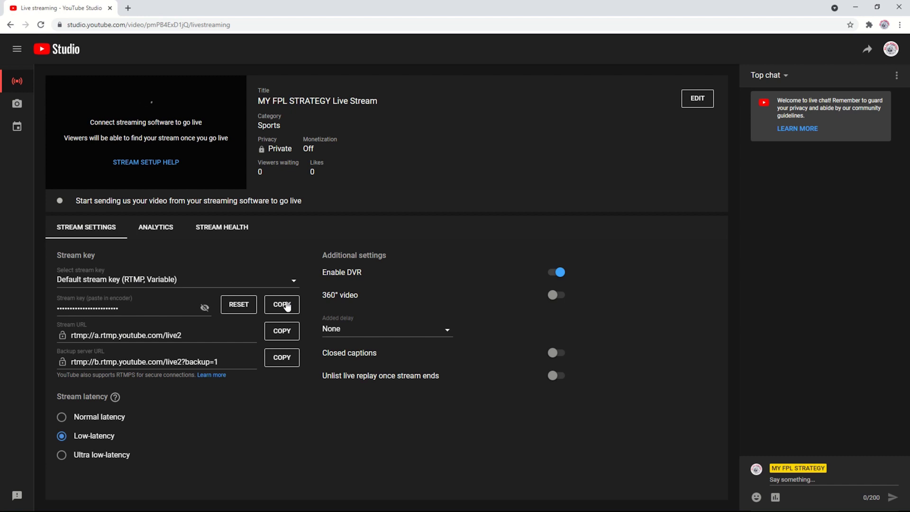
pyautogui.click(855, 9)
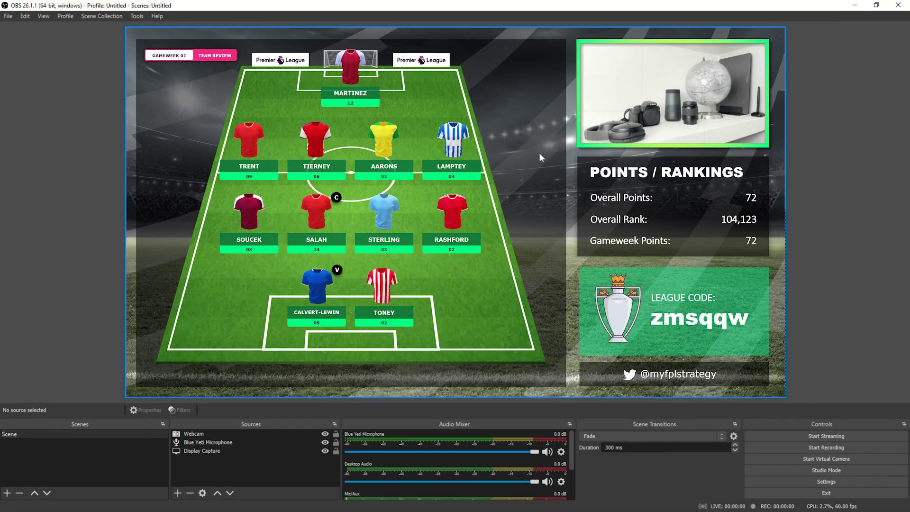
# - In Settings > Stream, choose YouTube - RTMPS with the Primary YouTube ingest server and paste the stream key
pyautogui.click(8, 15)
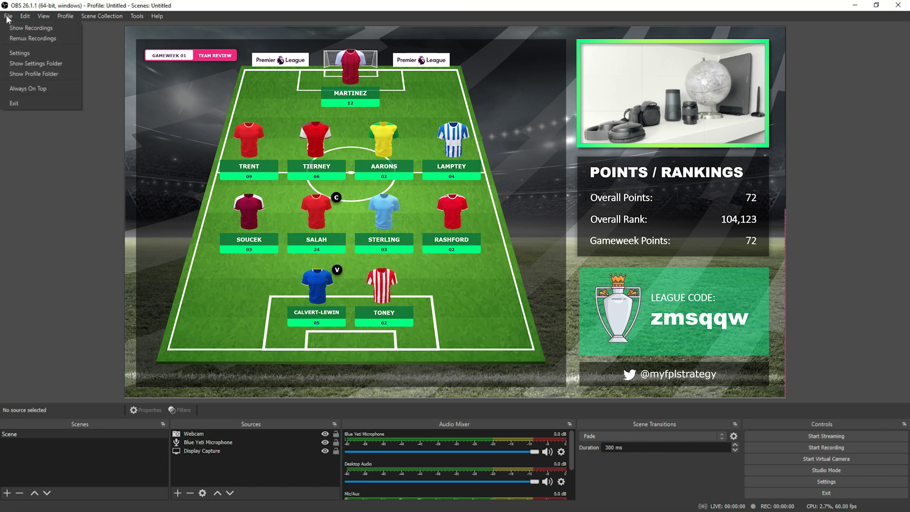
pyautogui.click(14, 51)
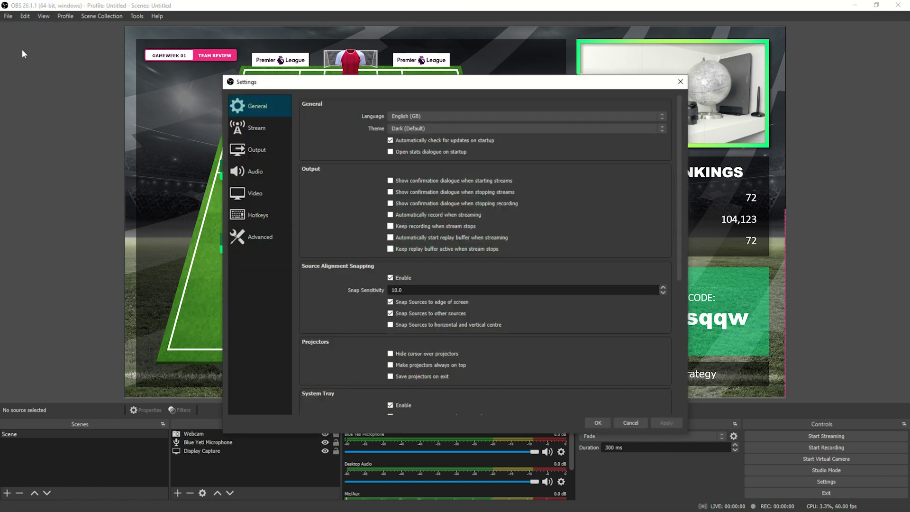
pyautogui.click(260, 128)
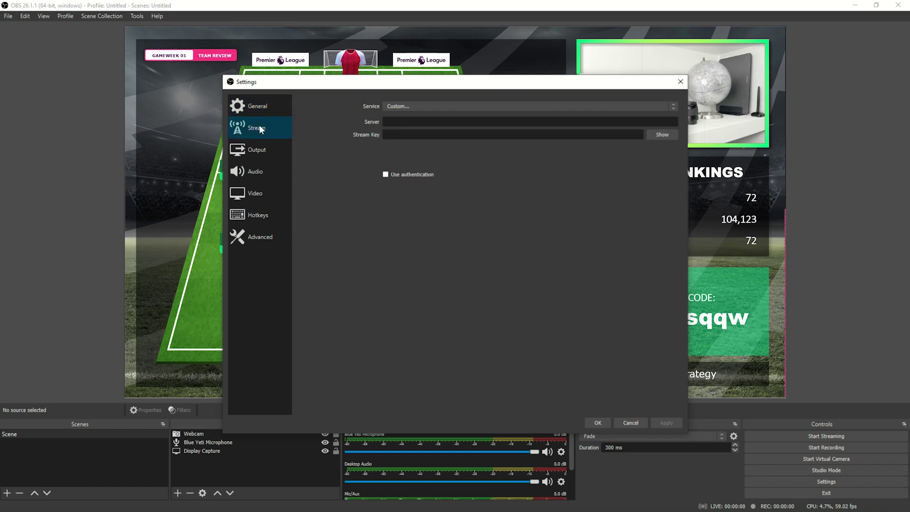
pyautogui.click(491, 104)
pyautogui.click(465, 127)
pyautogui.click(434, 122)
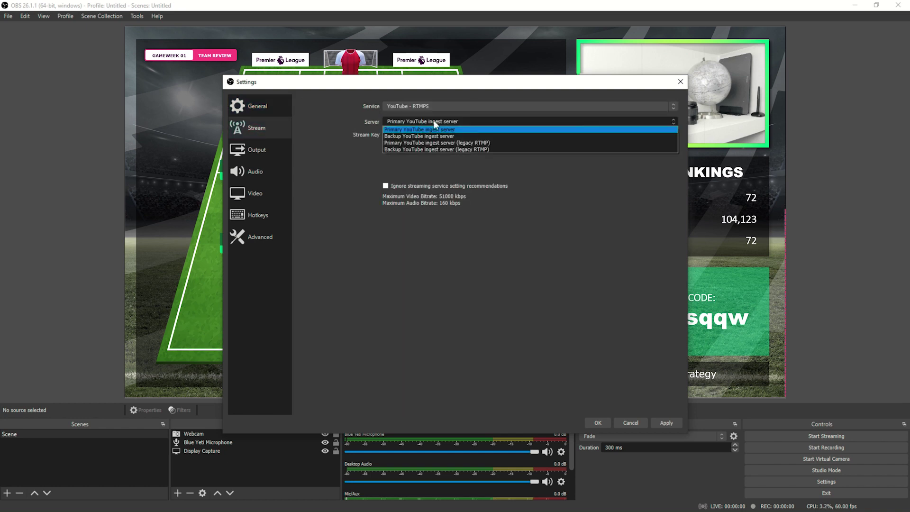
pyautogui.click(415, 132)
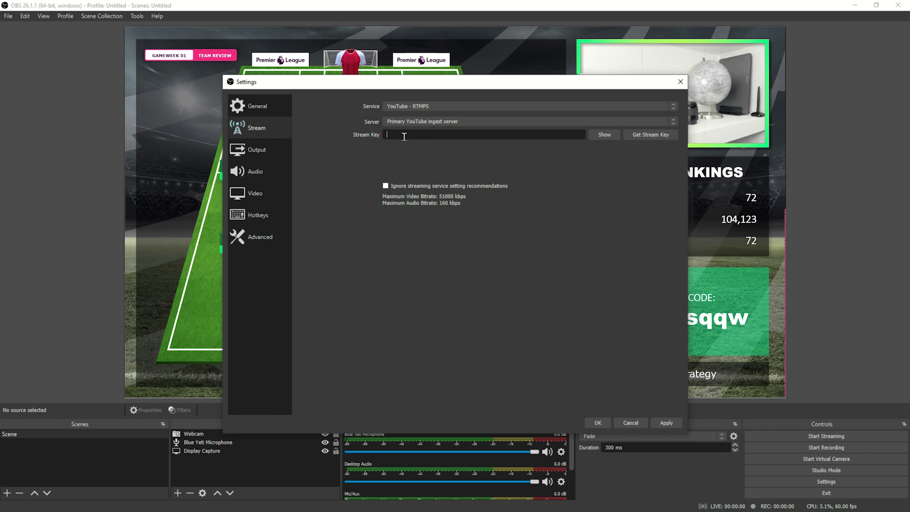
pyautogui.hotkey('ctrl', 'v')
pyautogui.click(596, 422)
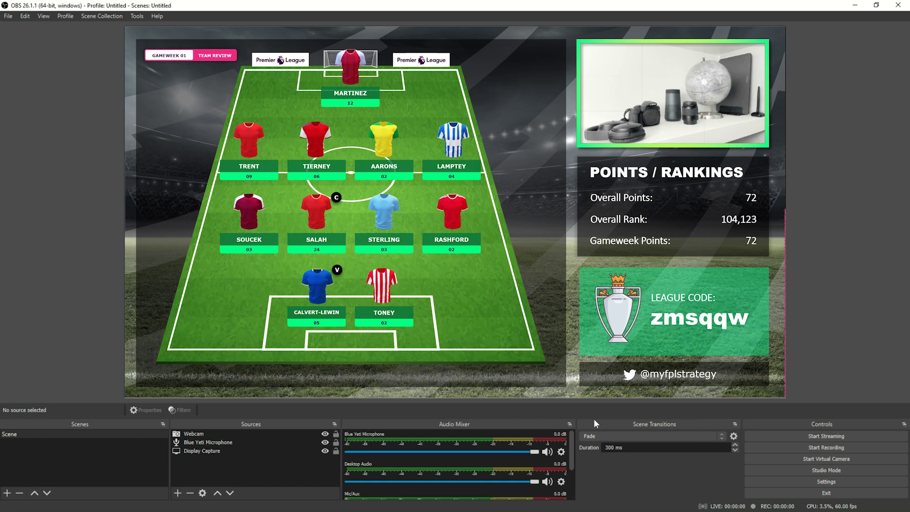
# - Start streaming the slideshow, microphone and webcam scene live to YouTube
pyautogui.click(831, 437)
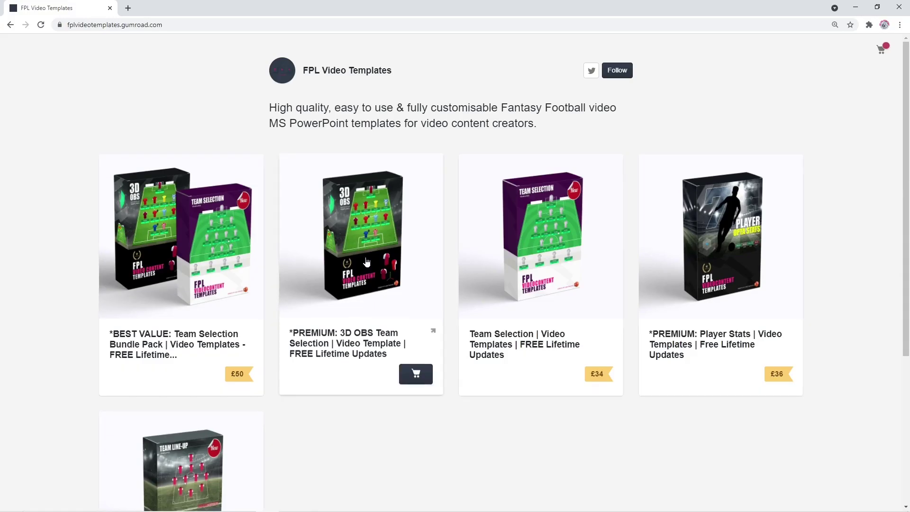
# - Add the £38 3D OBS Team Selection template to the cart and proceed to card checkout
pyautogui.click(365, 261)
pyautogui.scroll(-4, 447, 326)
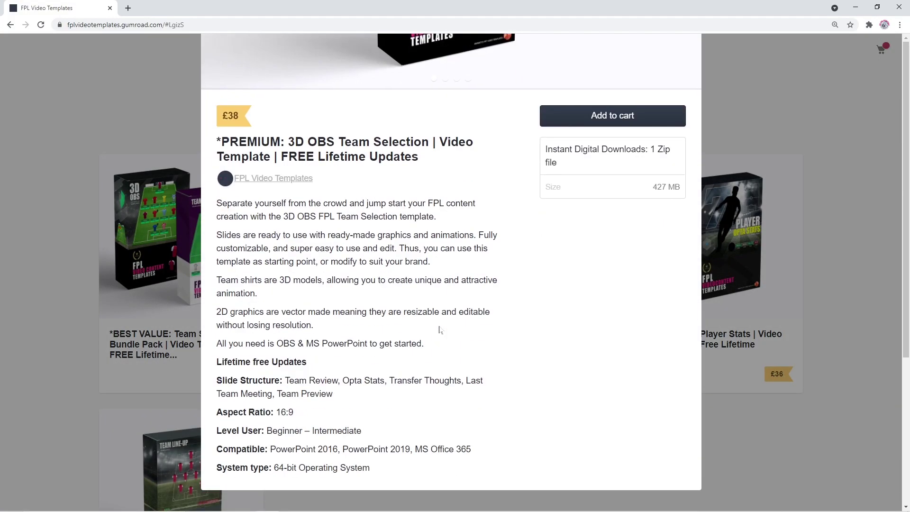
pyautogui.click(551, 122)
pyautogui.click(810, 194)
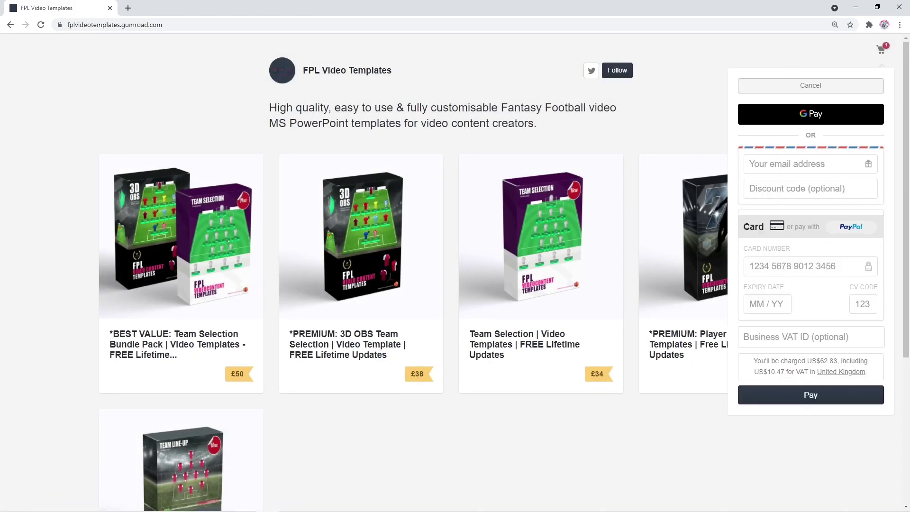